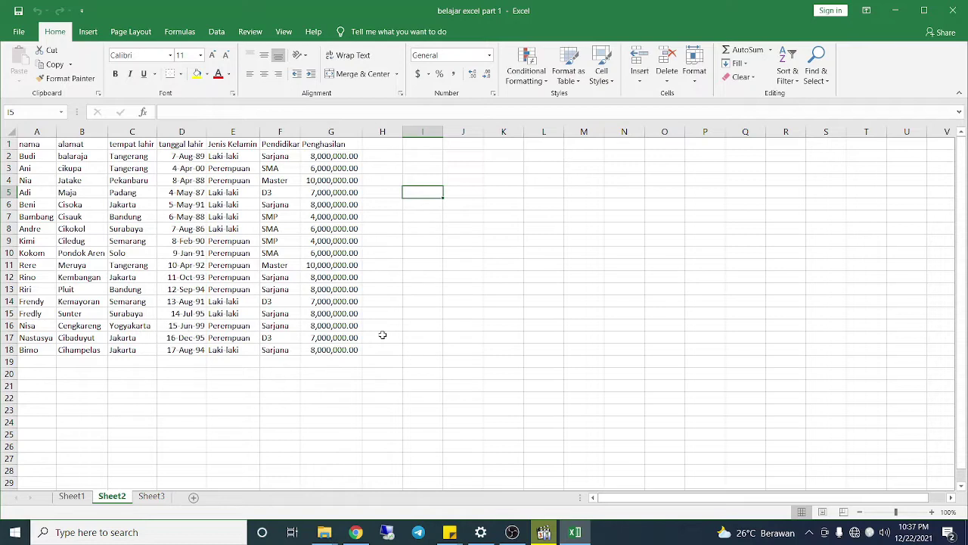
- Insert a PivotTable from A1:G18 on the existing worksheet at Sheet2!$N$1
{"action": "left_click", "coordinate": [32, 146]}
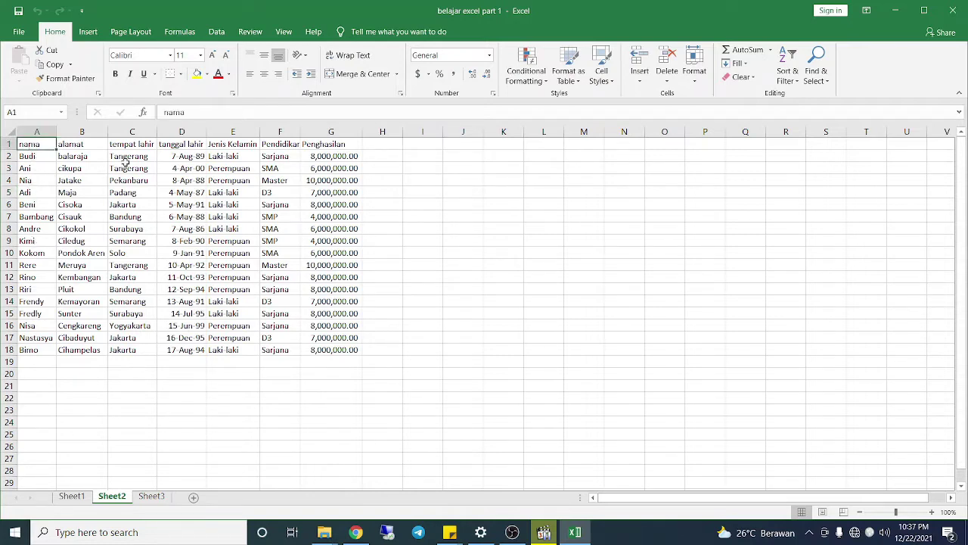
{"action": "left_click", "coordinate": [322, 349], "text": "shift"}
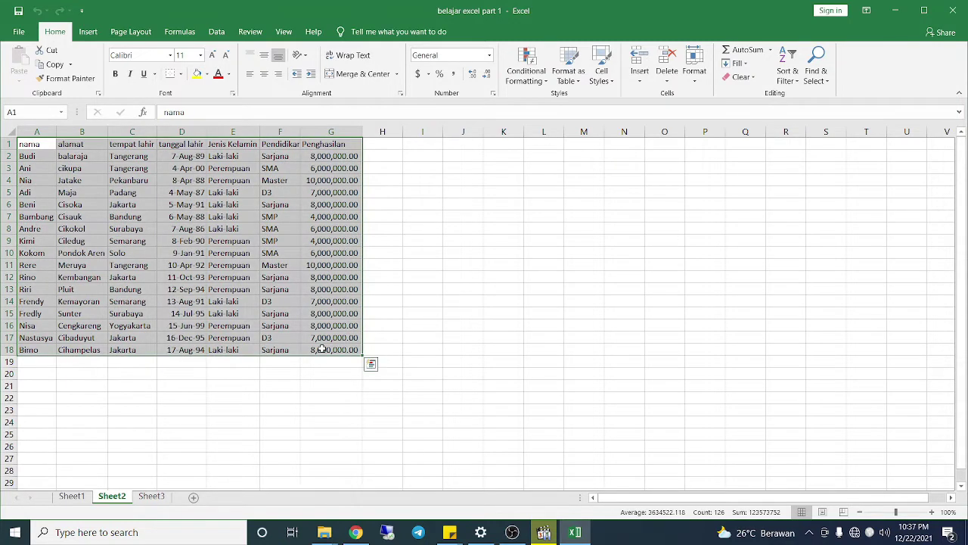
{"action": "left_click", "coordinate": [93, 33]}
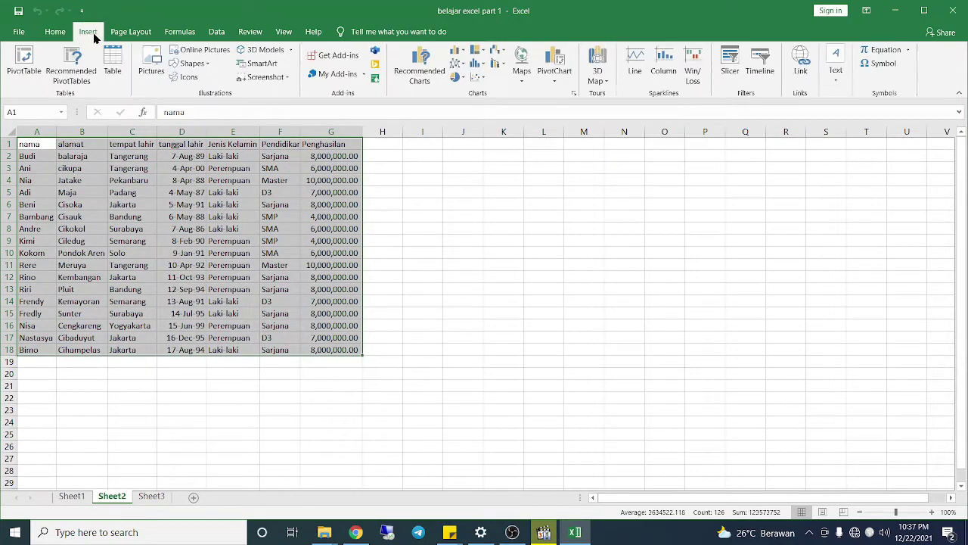
{"action": "left_click", "coordinate": [28, 56]}
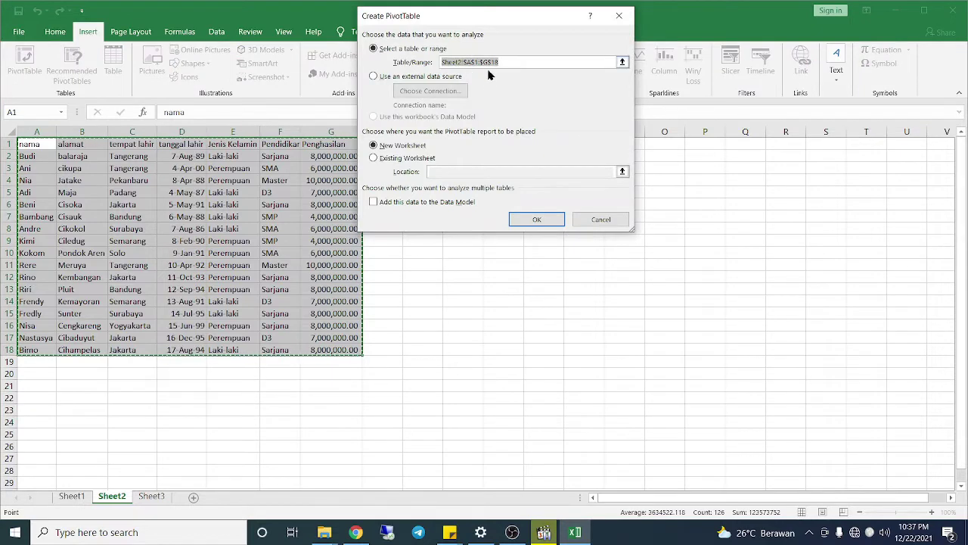
{"action": "left_click", "coordinate": [420, 159]}
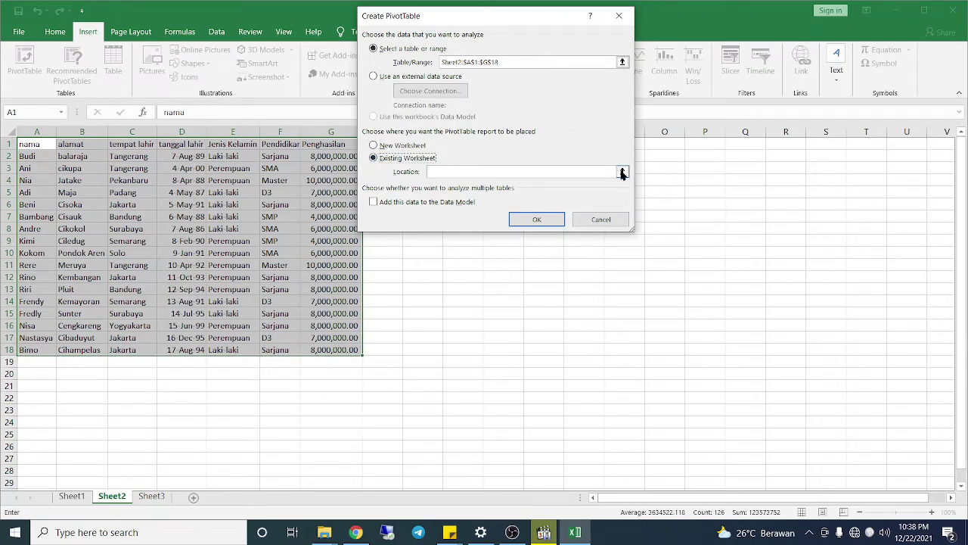
{"action": "left_click", "coordinate": [413, 149]}
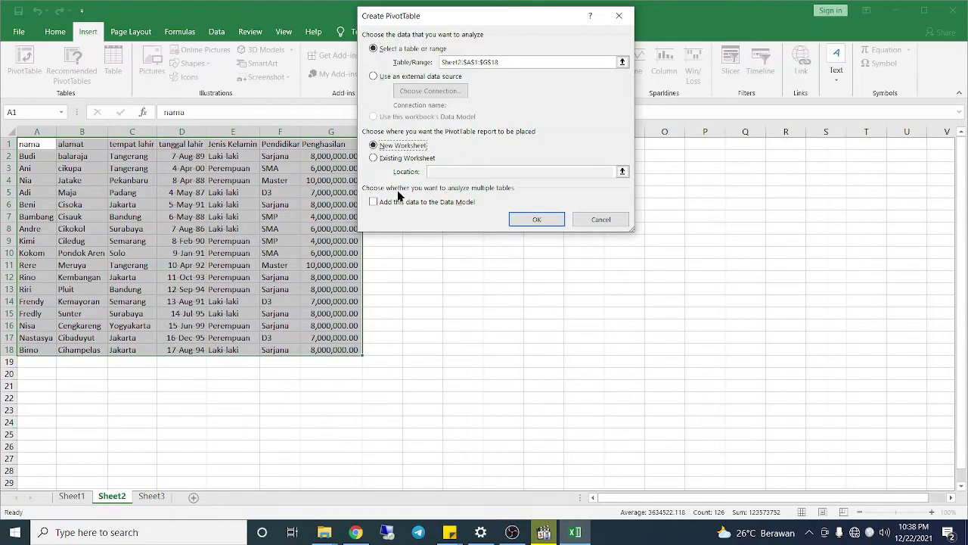
{"action": "left_click", "coordinate": [413, 159]}
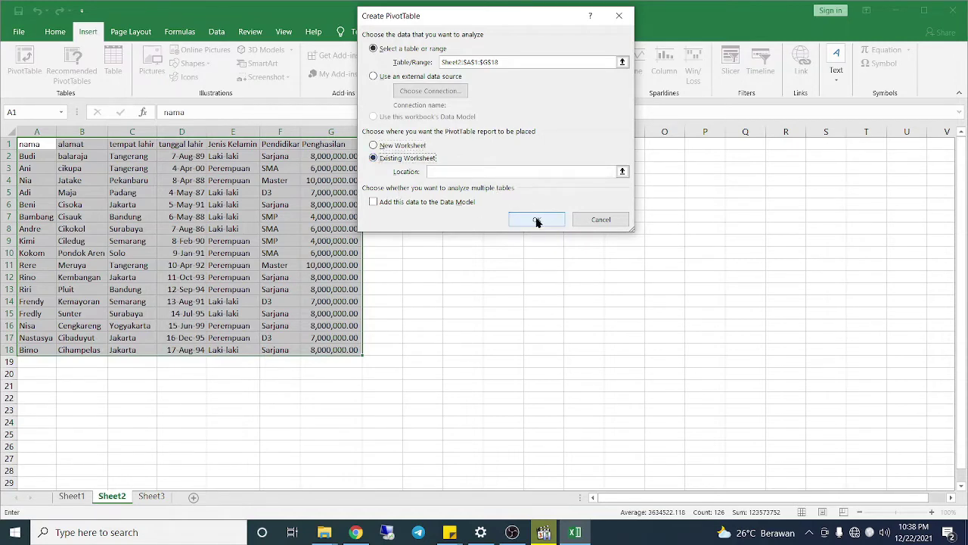
{"action": "left_click", "coordinate": [622, 173]}
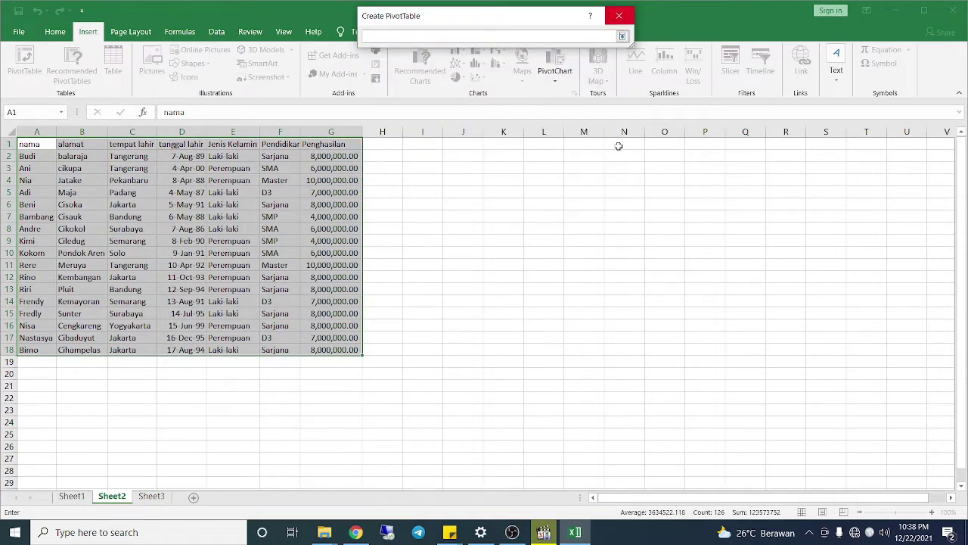
{"action": "left_click", "coordinate": [620, 144]}
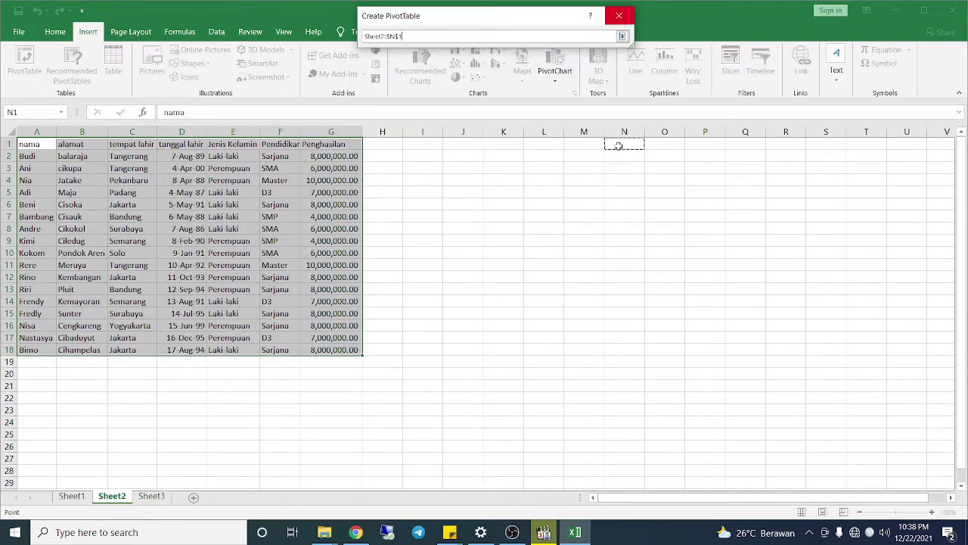
{"action": "left_click", "coordinate": [622, 36]}
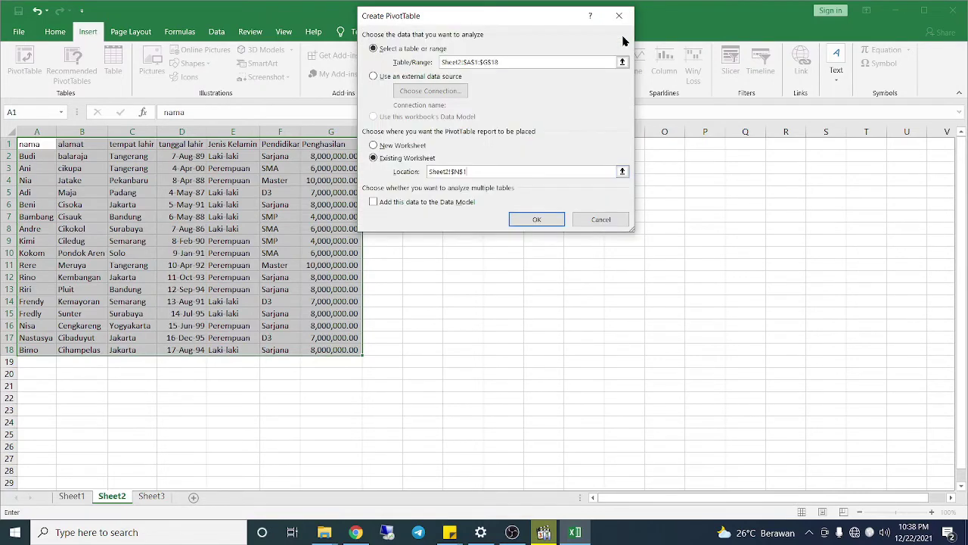
{"action": "left_click", "coordinate": [538, 221]}
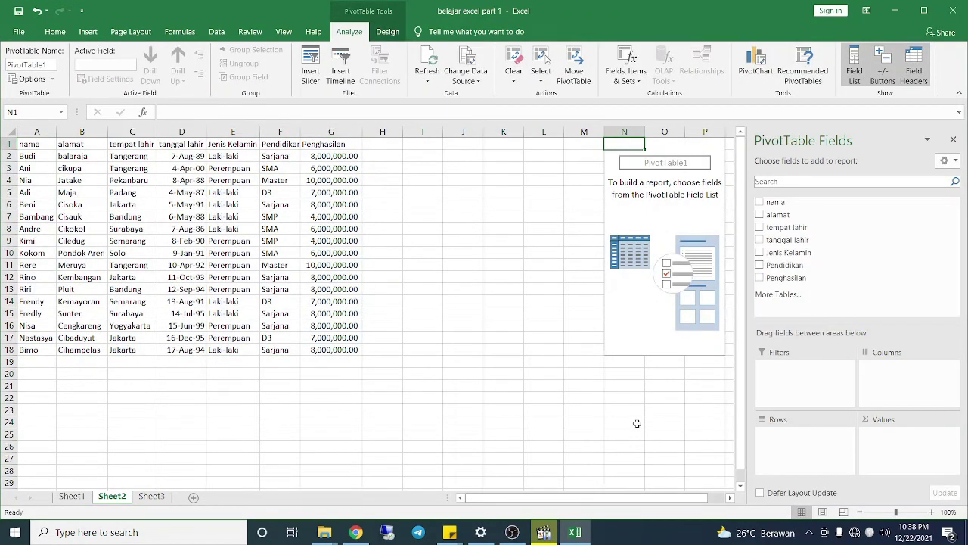
- Put nama in Rows, Pendidikan in Filters and Penghasilan as Sum in Values
{"action": "left_click", "coordinate": [731, 497]}
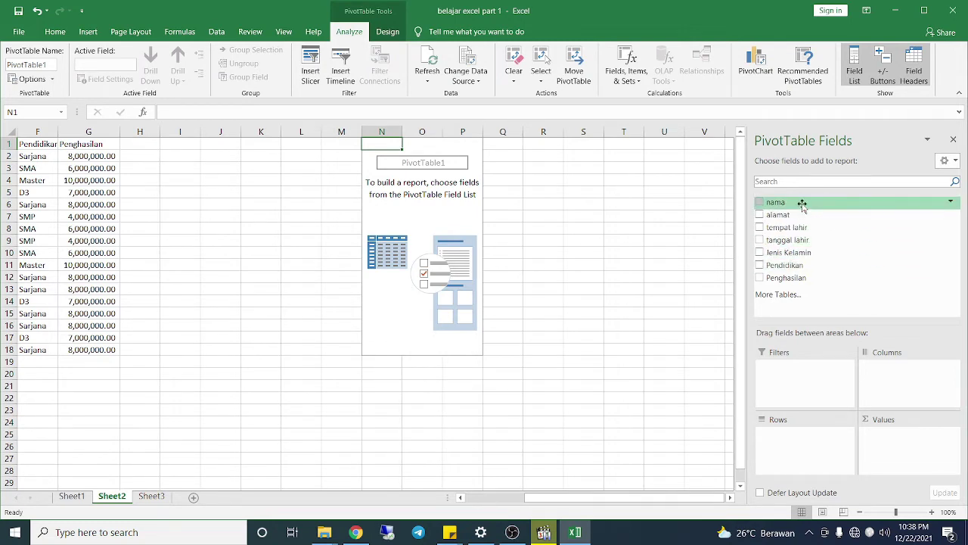
{"action": "mouse_move", "coordinate": [800, 202]}
{"action": "left_mouse_down"}
{"action": "mouse_move", "coordinate": [819, 249]}
{"action": "mouse_move", "coordinate": [816, 439]}
{"action": "left_mouse_up"}
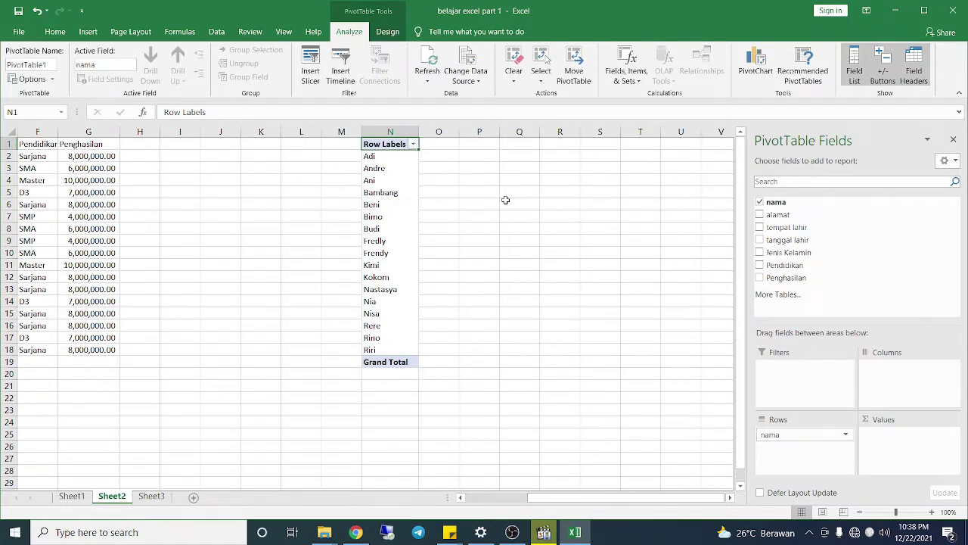
{"action": "mouse_move", "coordinate": [793, 268]}
{"action": "left_mouse_down"}
{"action": "mouse_move", "coordinate": [833, 308]}
{"action": "mouse_move", "coordinate": [789, 391]}
{"action": "left_mouse_up"}
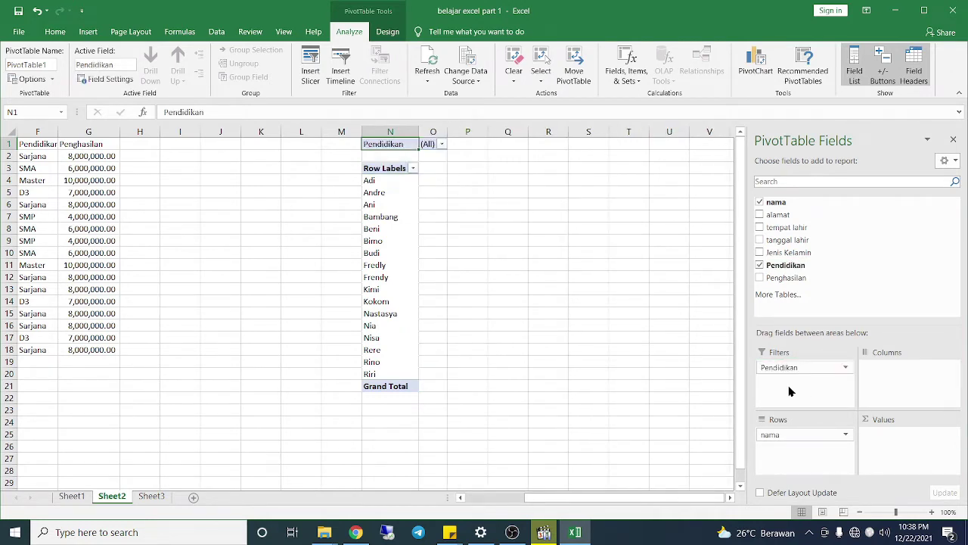
{"action": "mouse_move", "coordinate": [809, 278]}
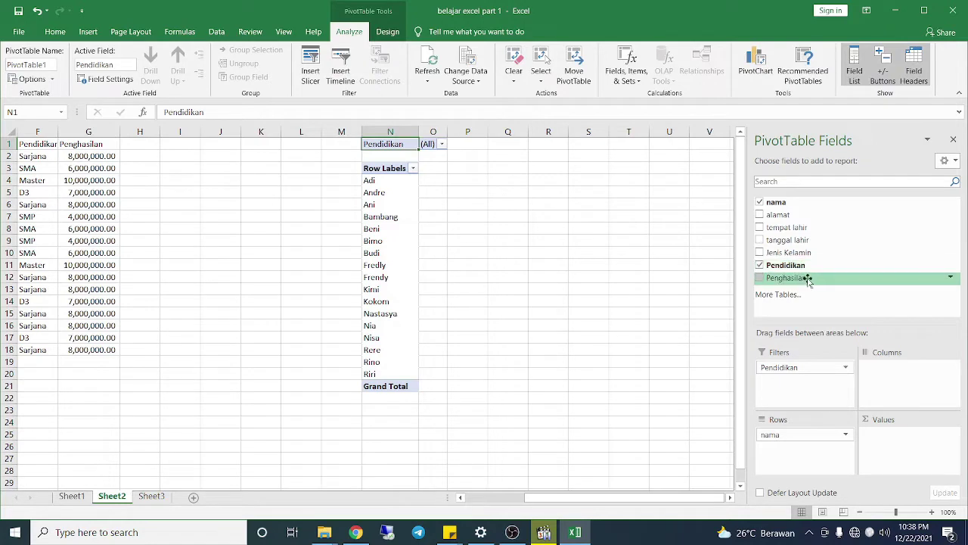
{"action": "left_click_drag", "start_coordinate": [809, 280], "coordinate": [927, 446]}
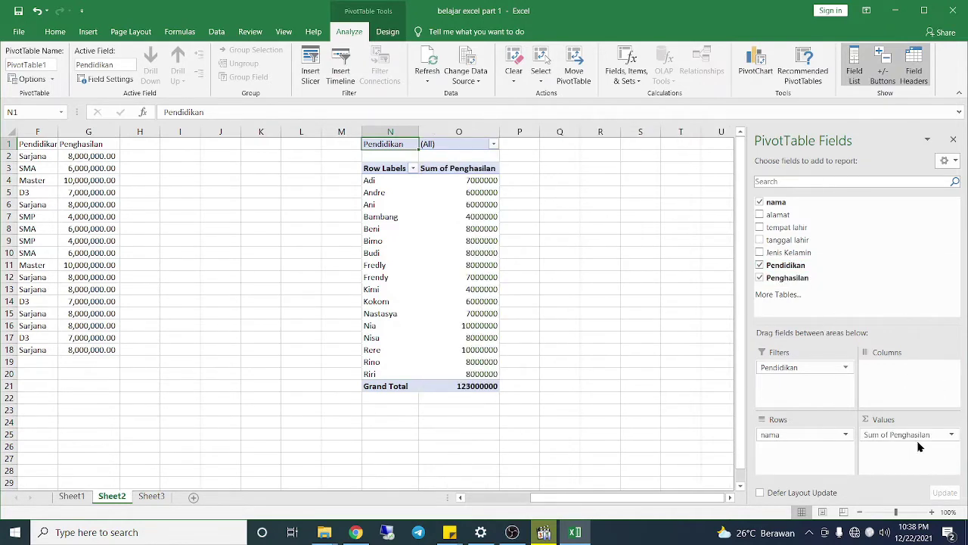
{"action": "left_click", "coordinate": [904, 436]}
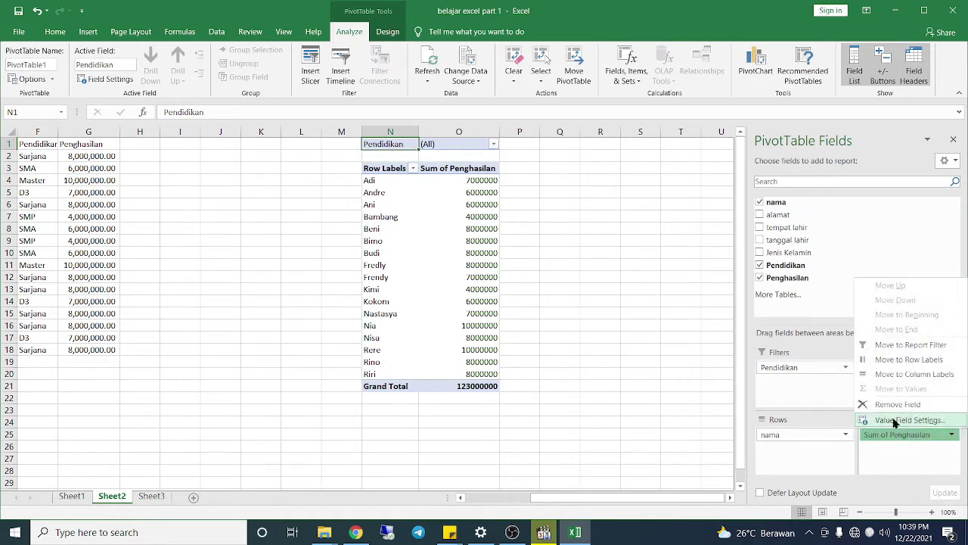
- Format the Sum of Penghasilan values with the custom #,##0 number format
{"action": "left_click", "coordinate": [895, 422]}
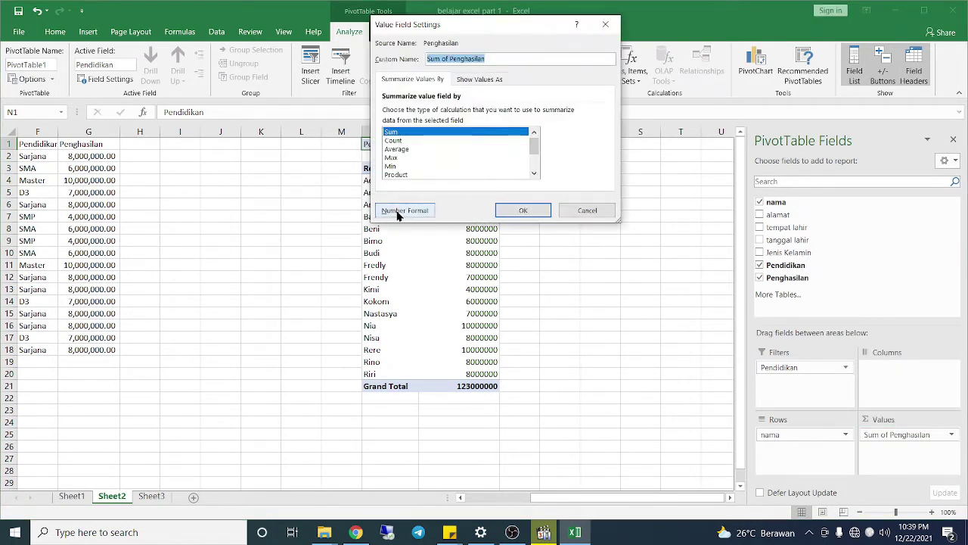
{"action": "left_click", "coordinate": [401, 212]}
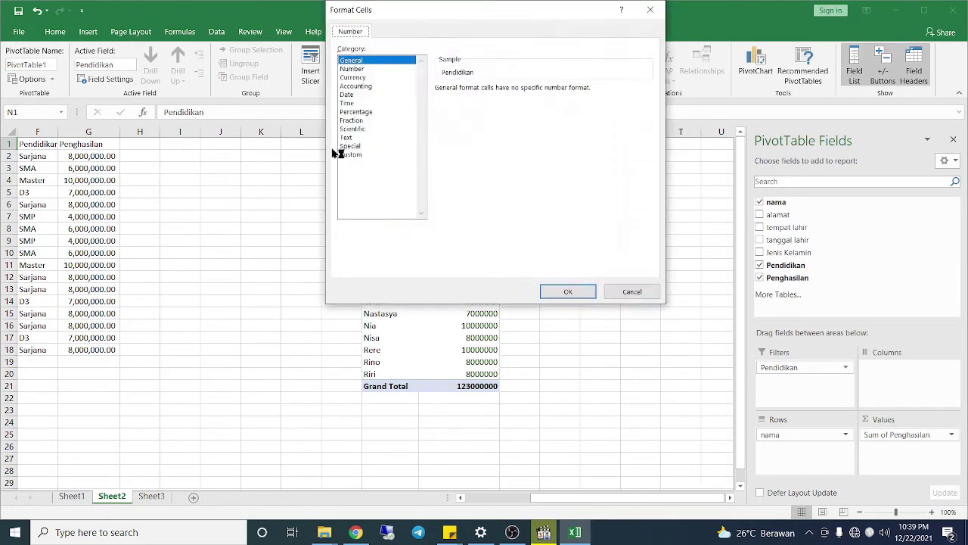
{"action": "left_click", "coordinate": [361, 155]}
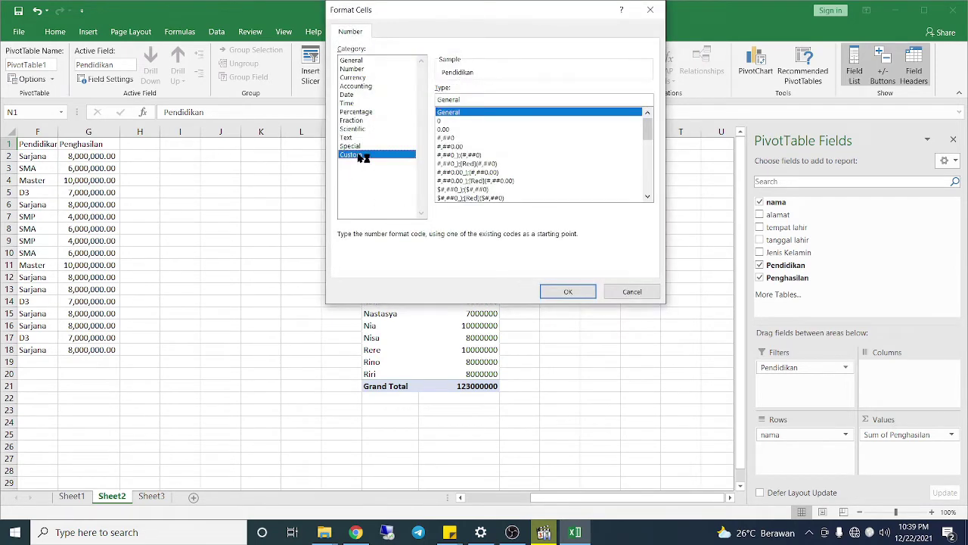
{"action": "left_click", "coordinate": [460, 138]}
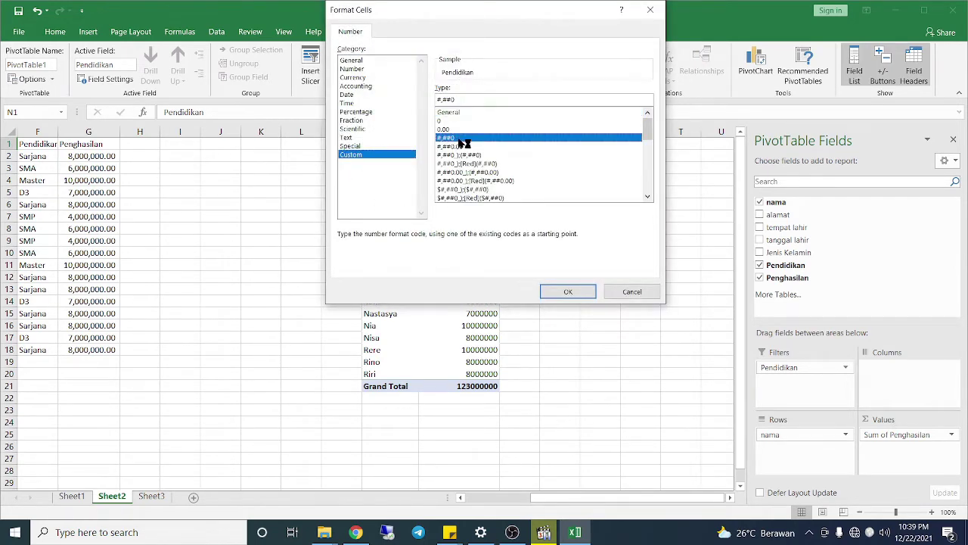
{"action": "left_click", "coordinate": [568, 291]}
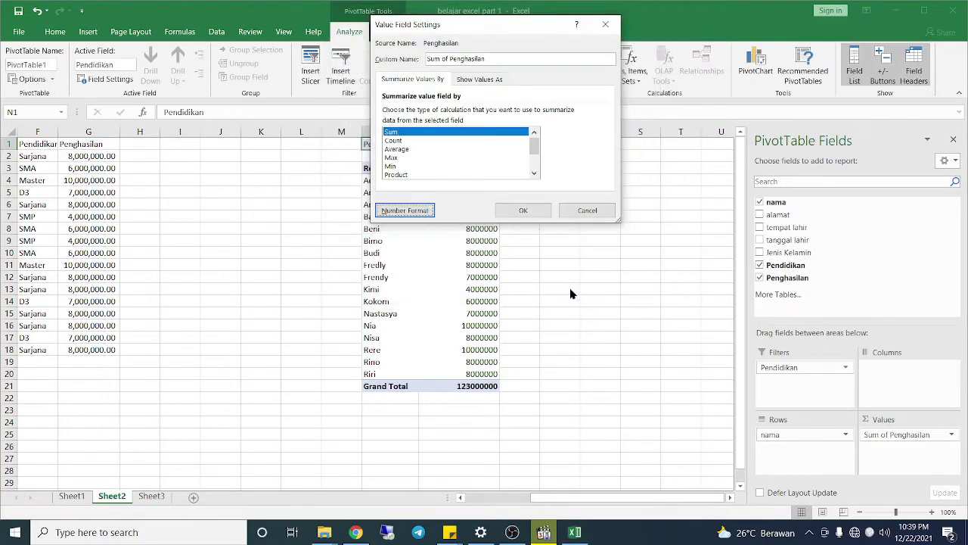
{"action": "left_click", "coordinate": [508, 215]}
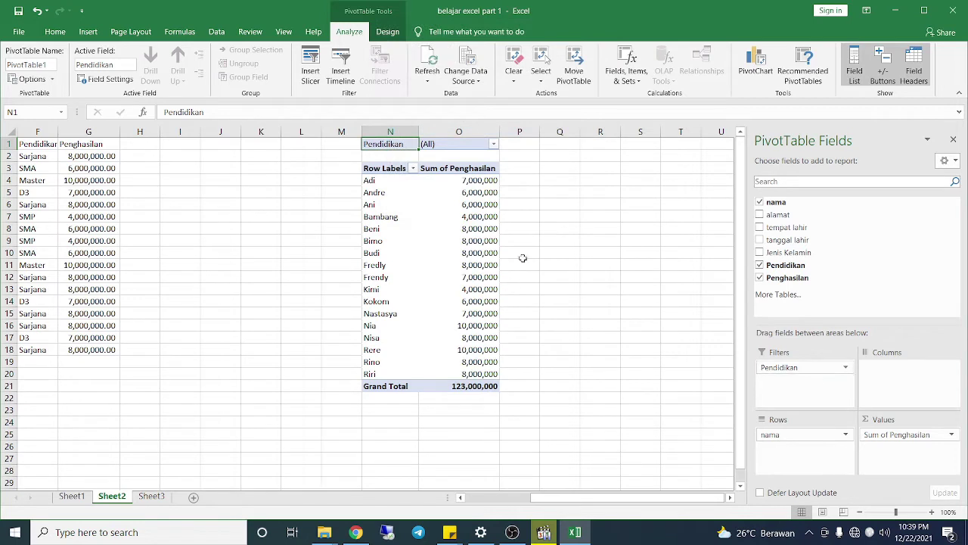
{"action": "mouse_move", "coordinate": [787, 227]}
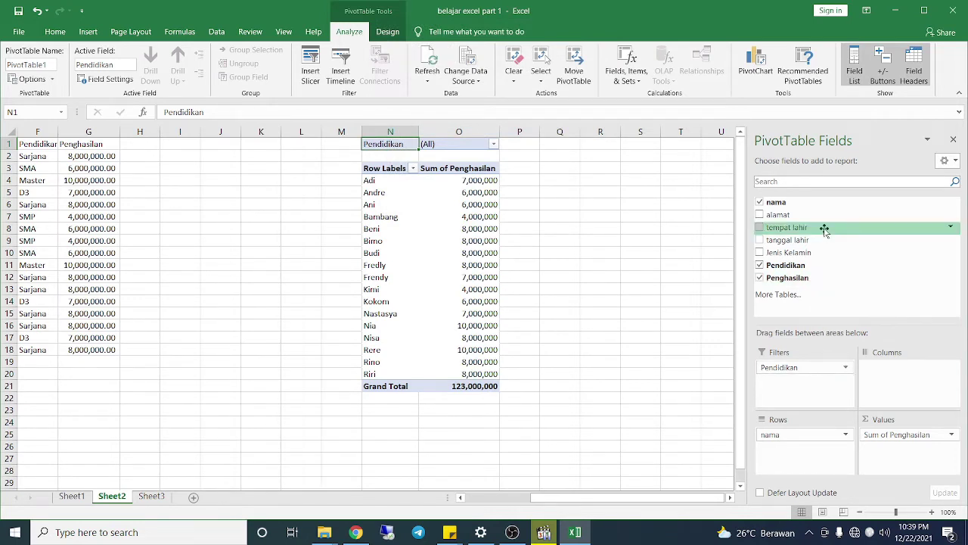
- Add alamat as column labels and filter Pendidikan to D3 only
{"action": "mouse_move", "coordinate": [816, 218]}
{"action": "left_mouse_down"}
{"action": "mouse_move", "coordinate": [919, 386]}
{"action": "mouse_move", "coordinate": [905, 374]}
{"action": "left_mouse_up"}
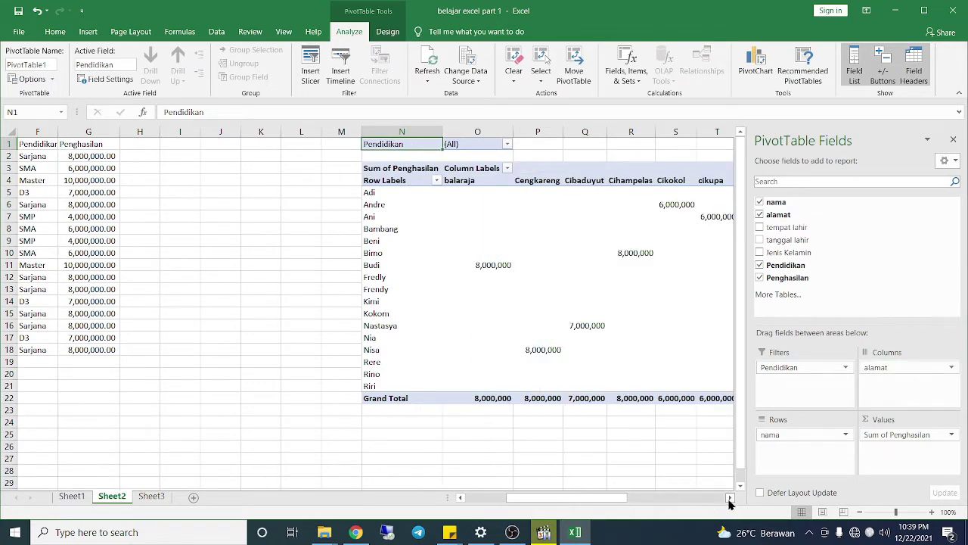
{"action": "left_click", "coordinate": [730, 498]}
{"action": "left_click_drag", "start_coordinate": [730, 501], "coordinate": [639, 510]}
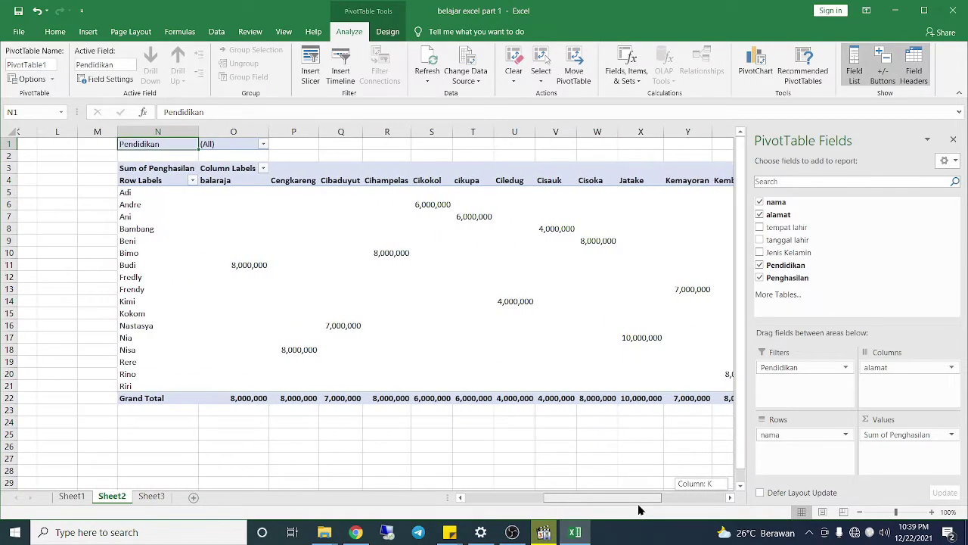
{"action": "left_click", "coordinate": [242, 145]}
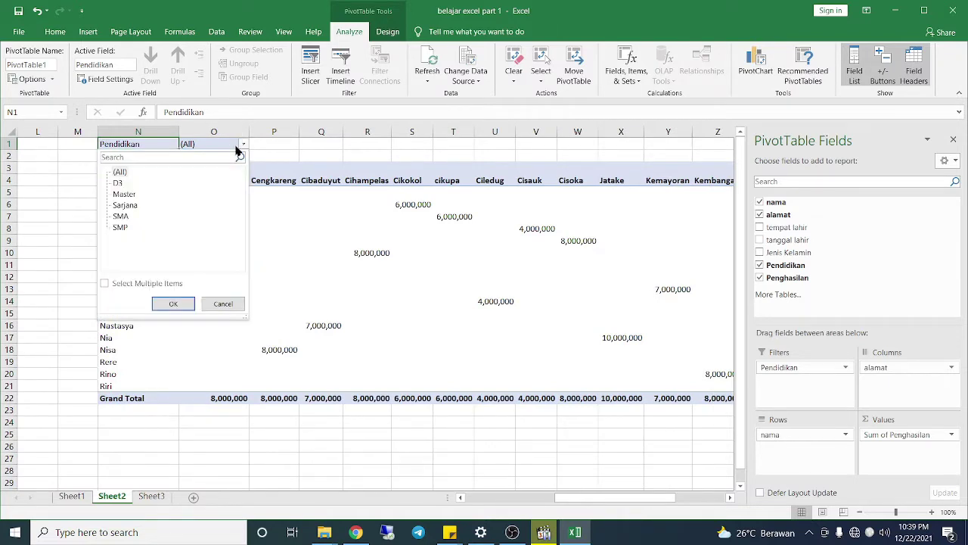
{"action": "left_click", "coordinate": [117, 183]}
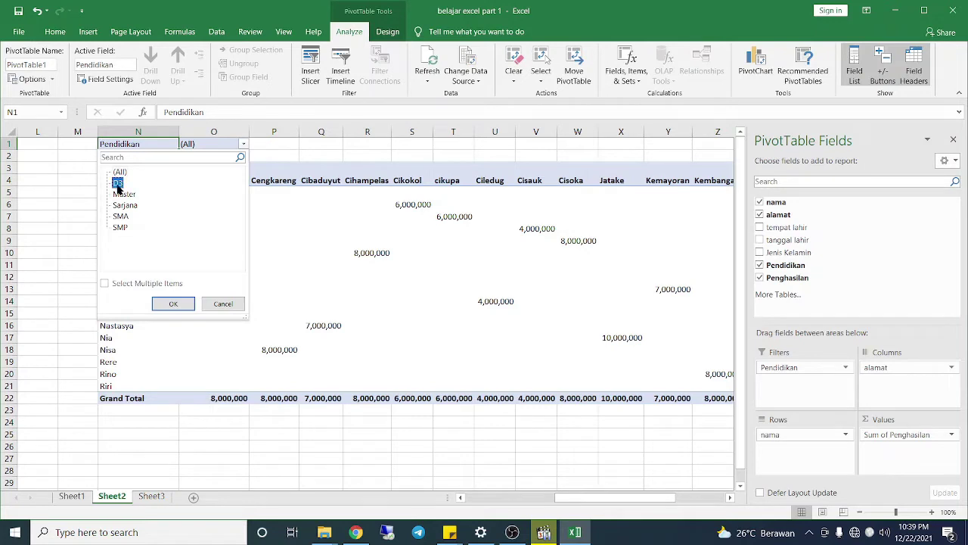
{"action": "left_click", "coordinate": [176, 305]}
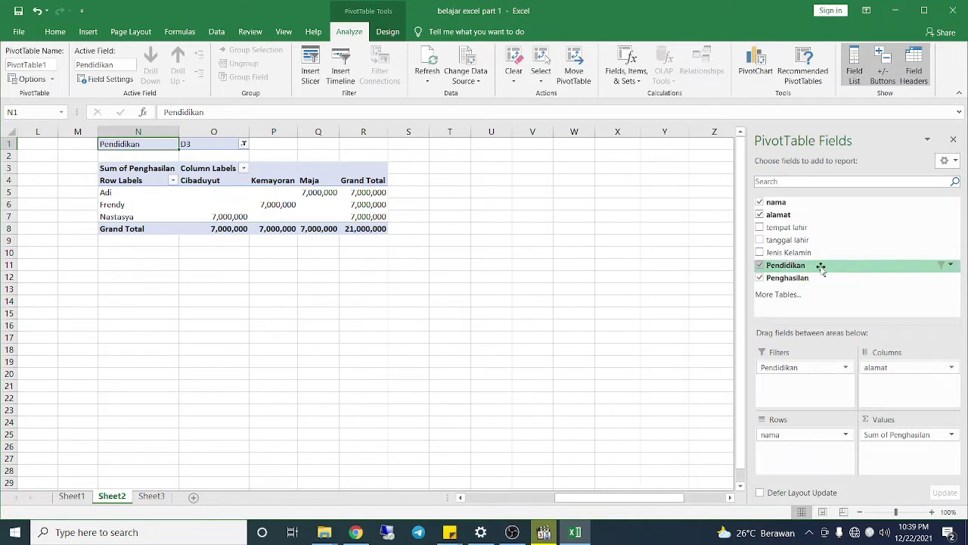
- Add Jenis Kelamin as a filter, tempat lahir and tanggal lahir to rows, and ungroup the dates
{"action": "left_click_drag", "start_coordinate": [817, 258], "coordinate": [792, 369]}
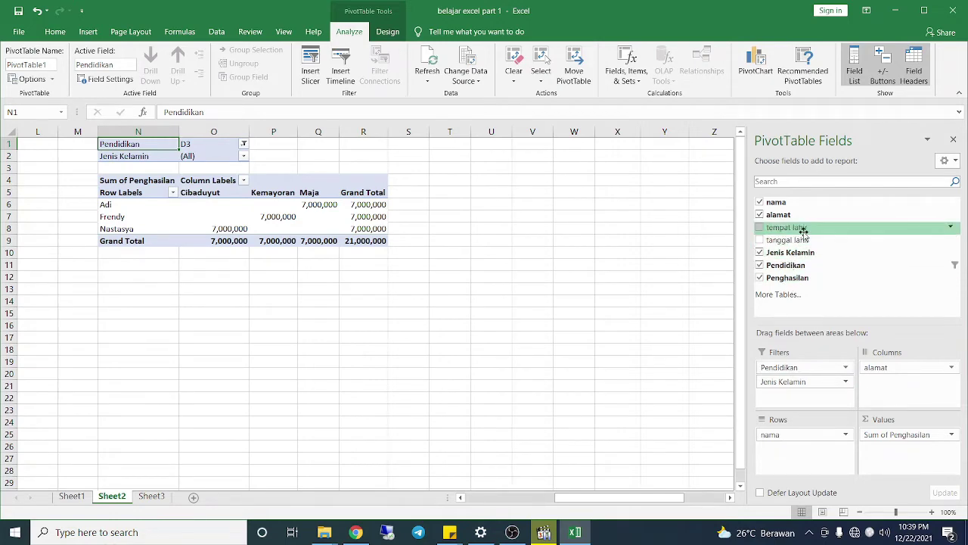
{"action": "left_click_drag", "start_coordinate": [804, 232], "coordinate": [844, 448]}
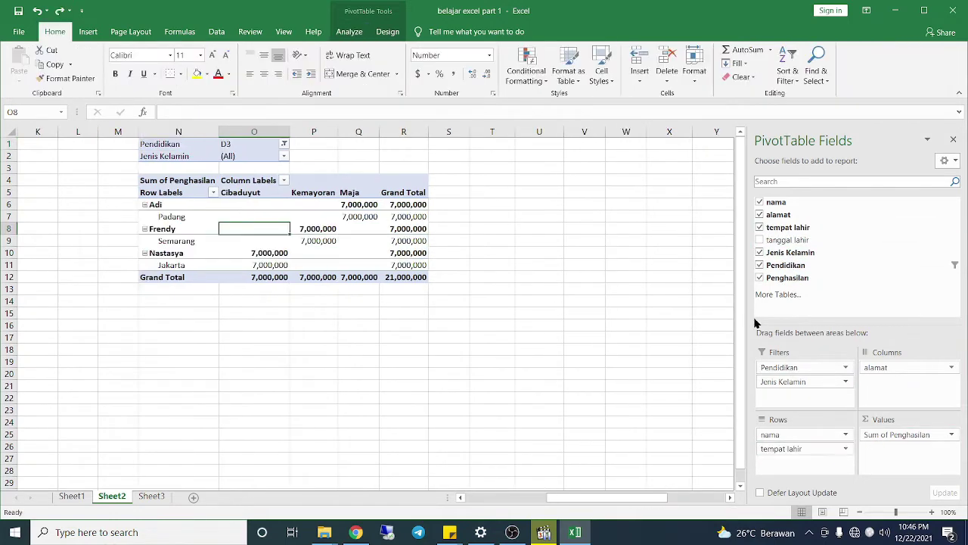
{"action": "left_click_drag", "start_coordinate": [806, 240], "coordinate": [832, 510]}
{"action": "left_click_drag", "start_coordinate": [832, 510], "coordinate": [821, 466]}
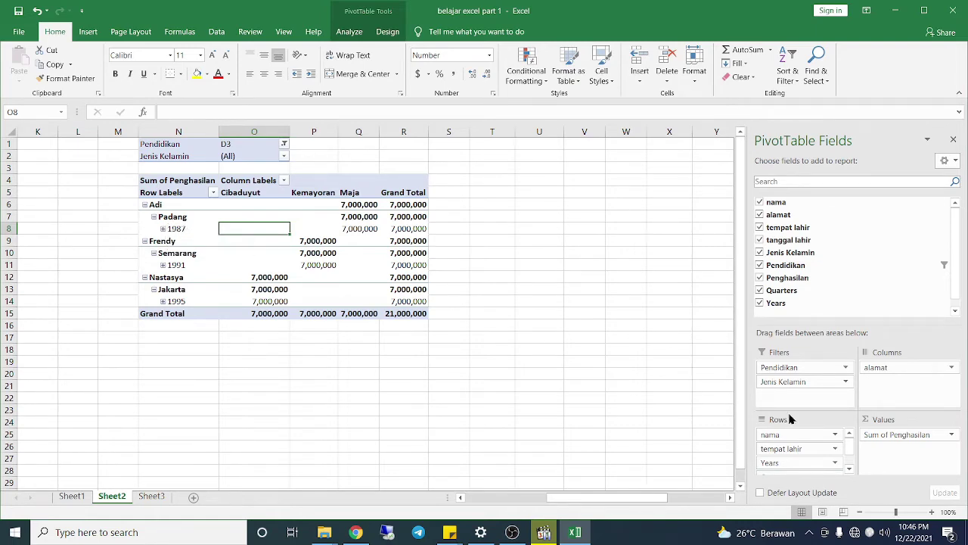
{"action": "left_click", "coordinate": [850, 470]}
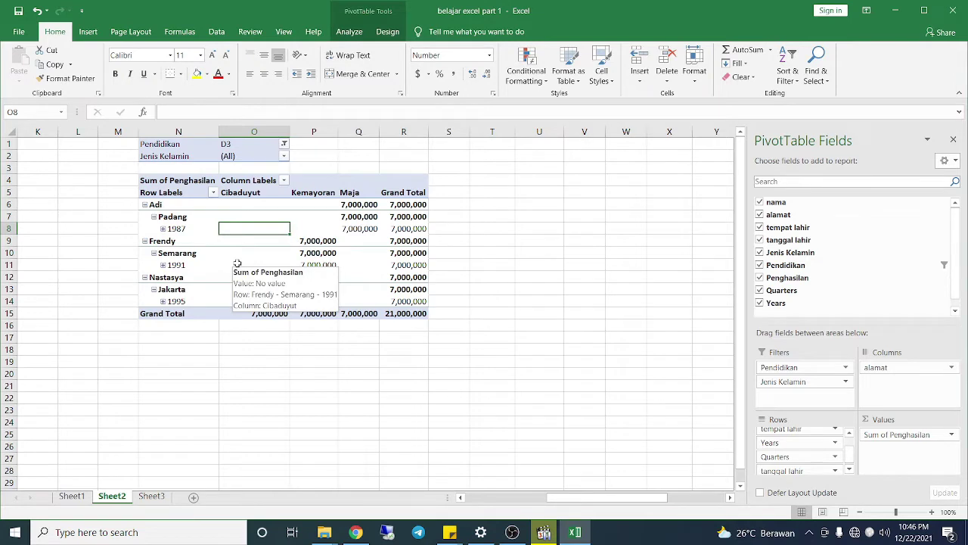
{"action": "left_click", "coordinate": [189, 229]}
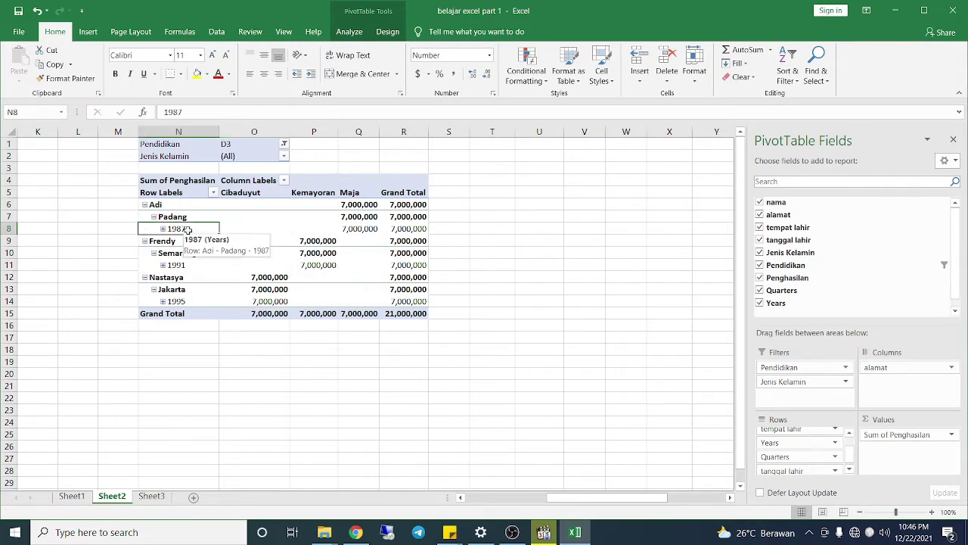
{"action": "key", "text": "ctrl+z"}
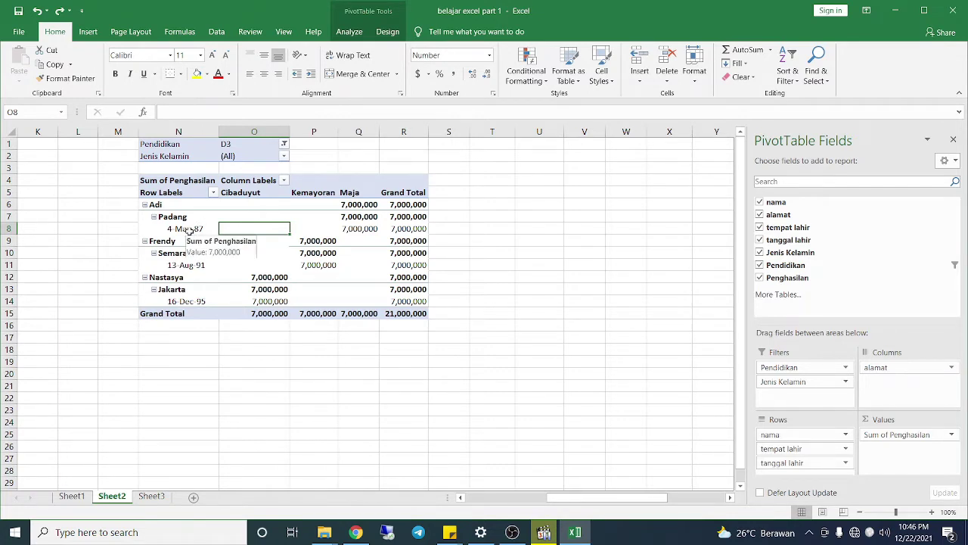
- Turn on the Classic PivotTable layout in the PivotTable Options display settings
{"action": "left_click", "coordinate": [187, 230]}
{"action": "right_click", "coordinate": [187, 231]}
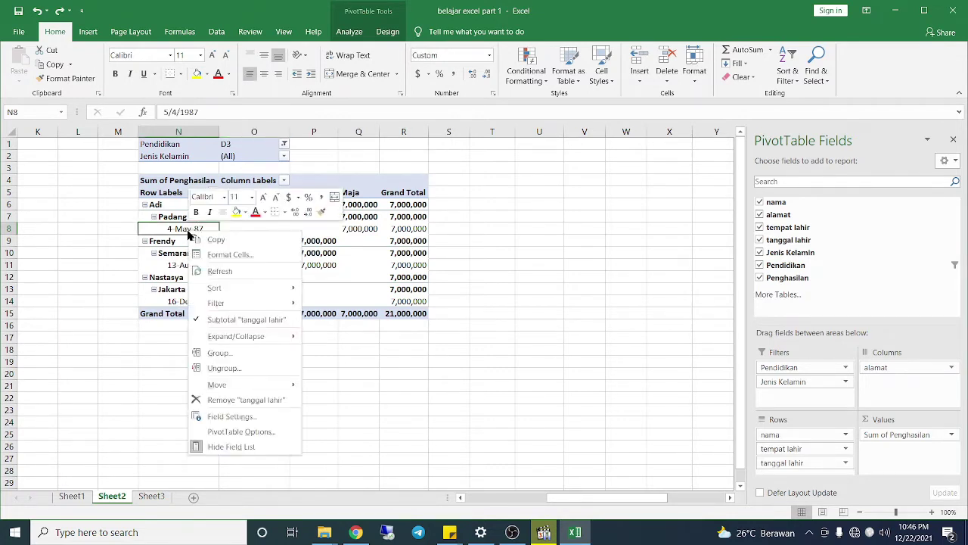
{"action": "left_click", "coordinate": [282, 432]}
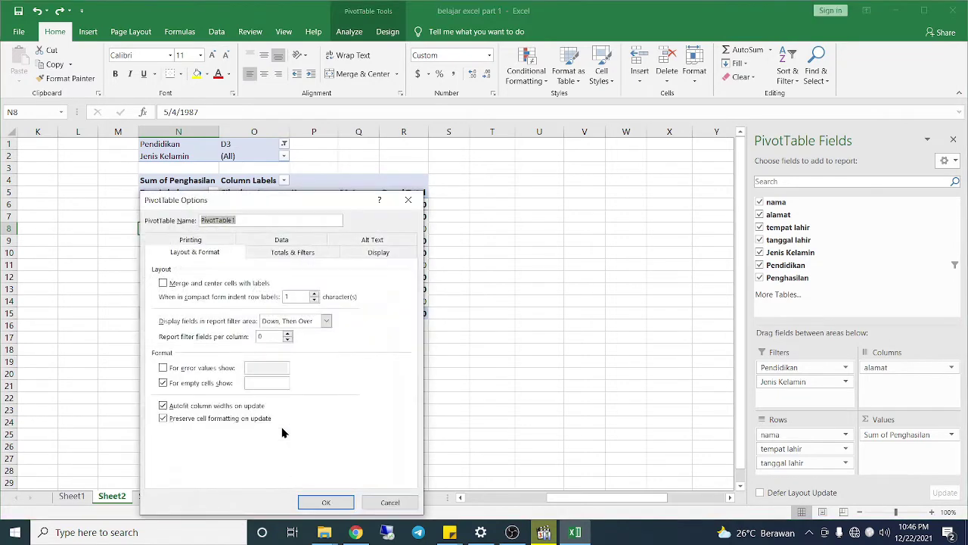
{"action": "left_click", "coordinate": [410, 202]}
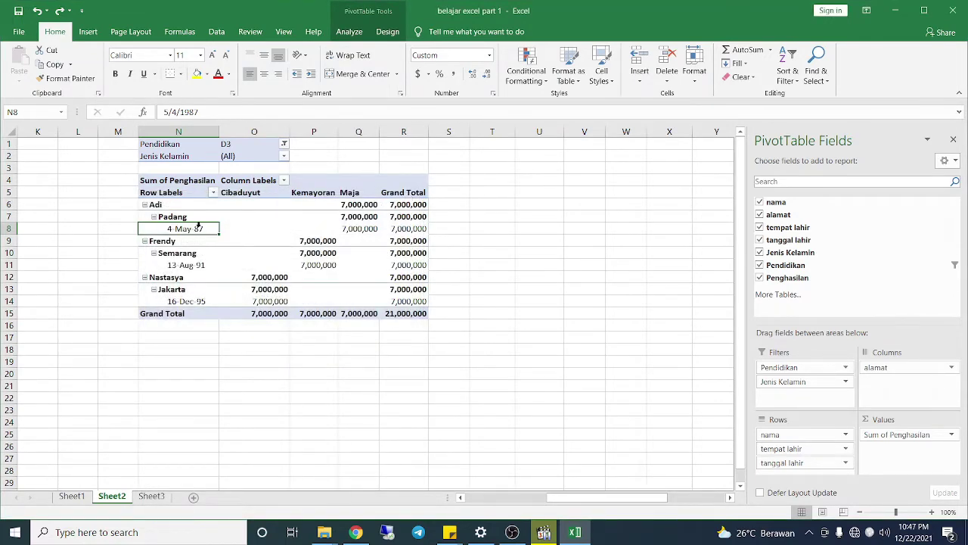
{"action": "right_click", "coordinate": [198, 224]}
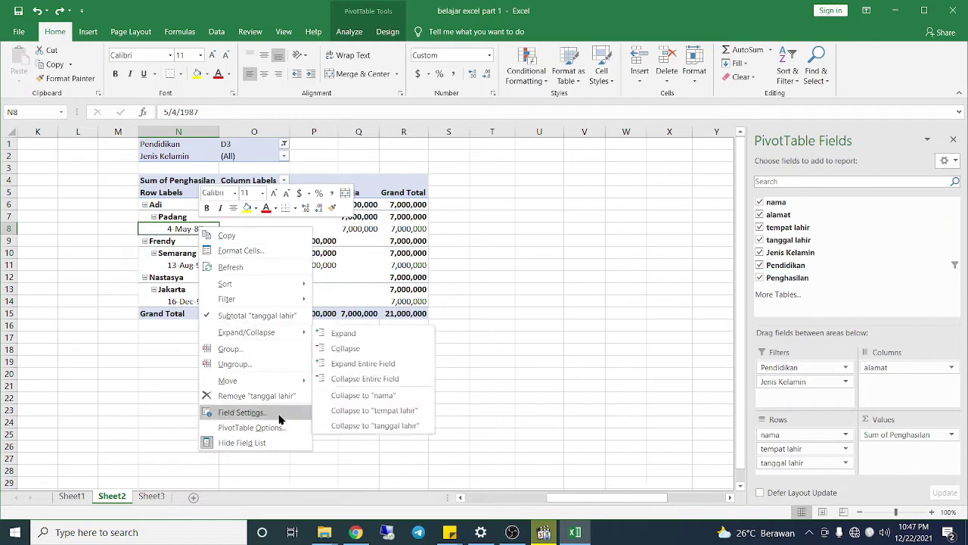
{"action": "left_click", "coordinate": [280, 429]}
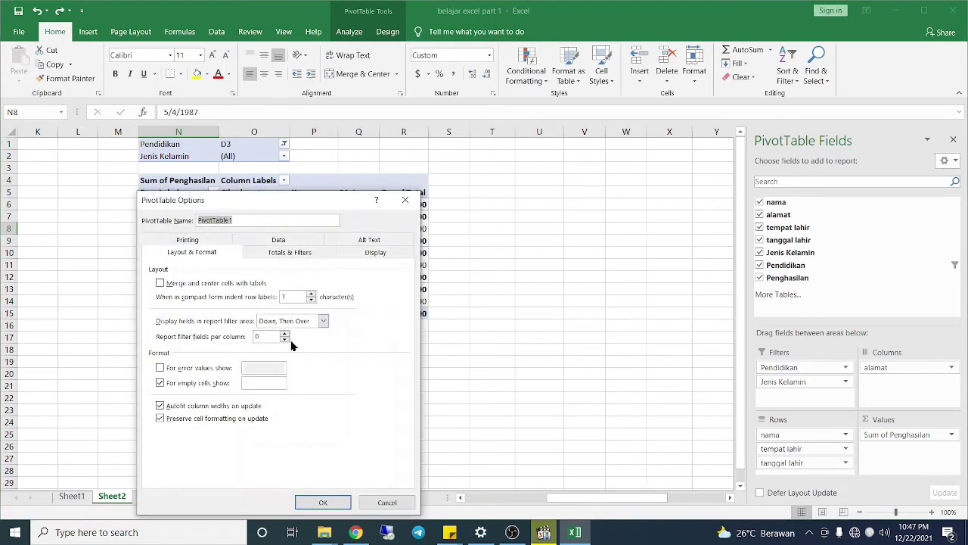
{"action": "left_click", "coordinate": [383, 257]}
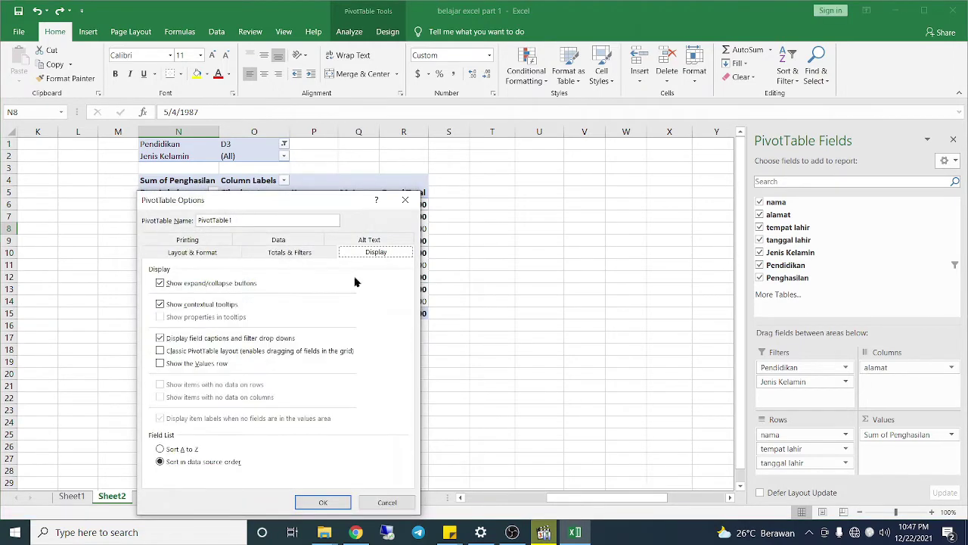
{"action": "left_click", "coordinate": [188, 353]}
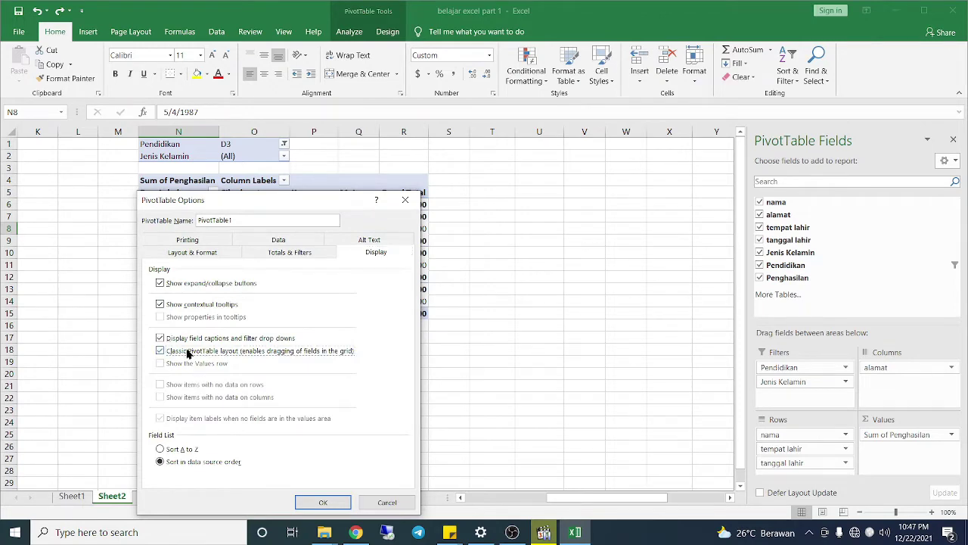
{"action": "left_click", "coordinate": [321, 502]}
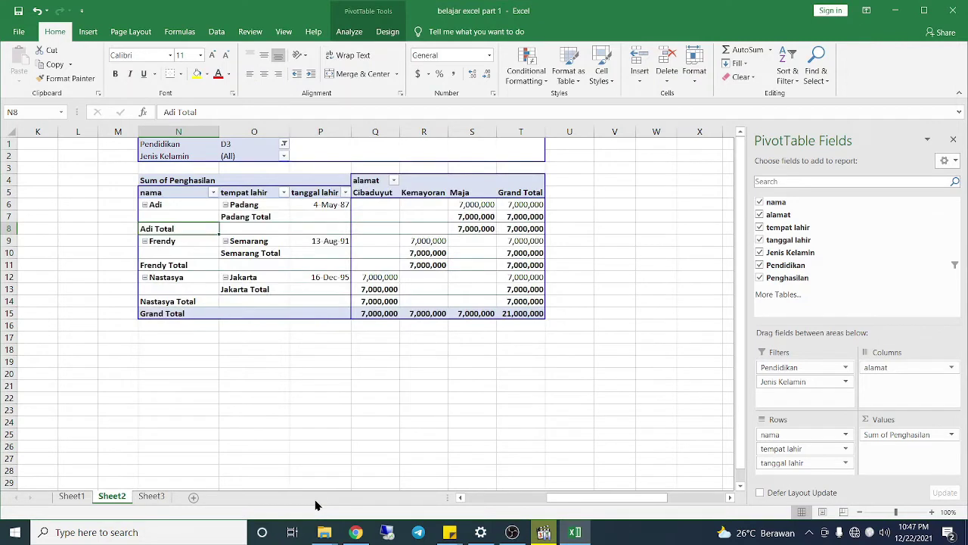
- Turn off the tempat lahir and nama subtotals in the pivot
{"action": "left_click", "coordinate": [248, 218]}
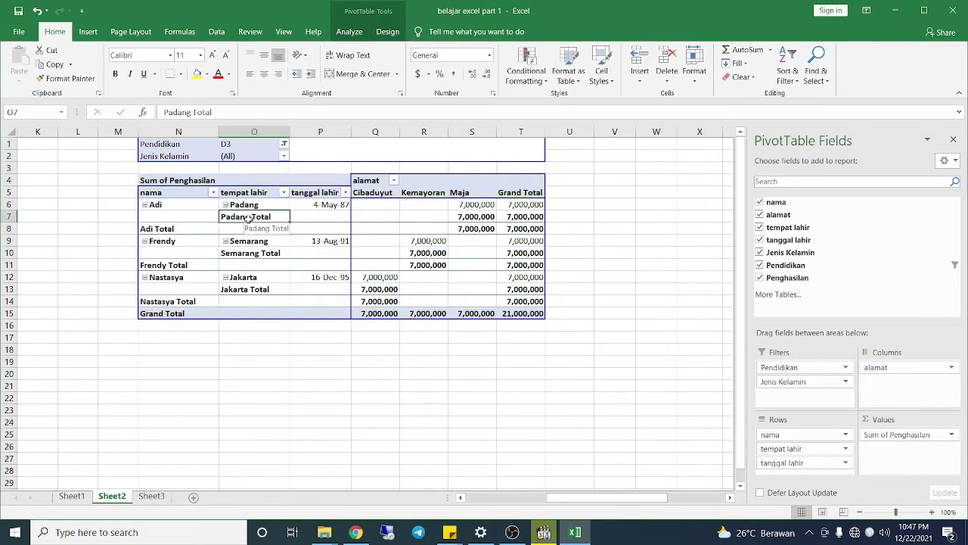
{"action": "right_click", "coordinate": [248, 218]}
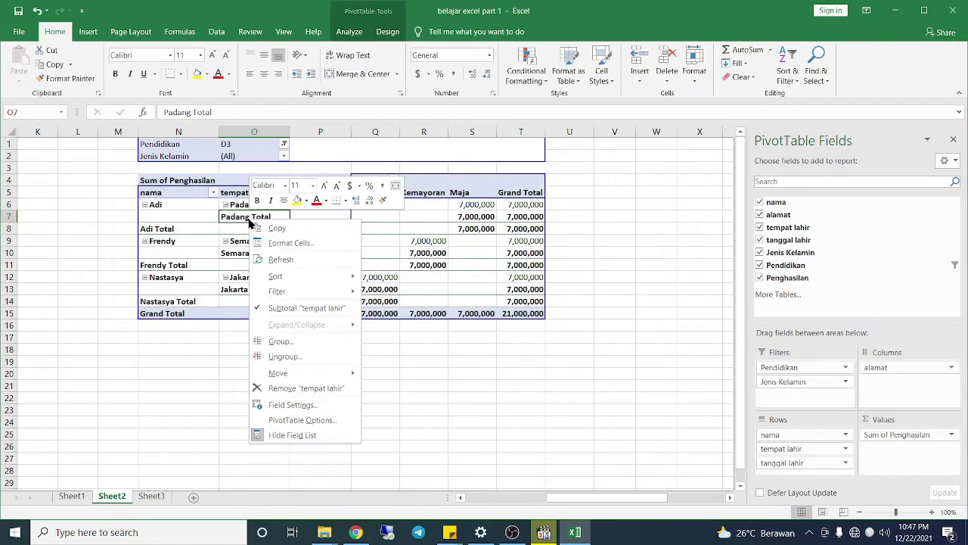
{"action": "left_click", "coordinate": [298, 309]}
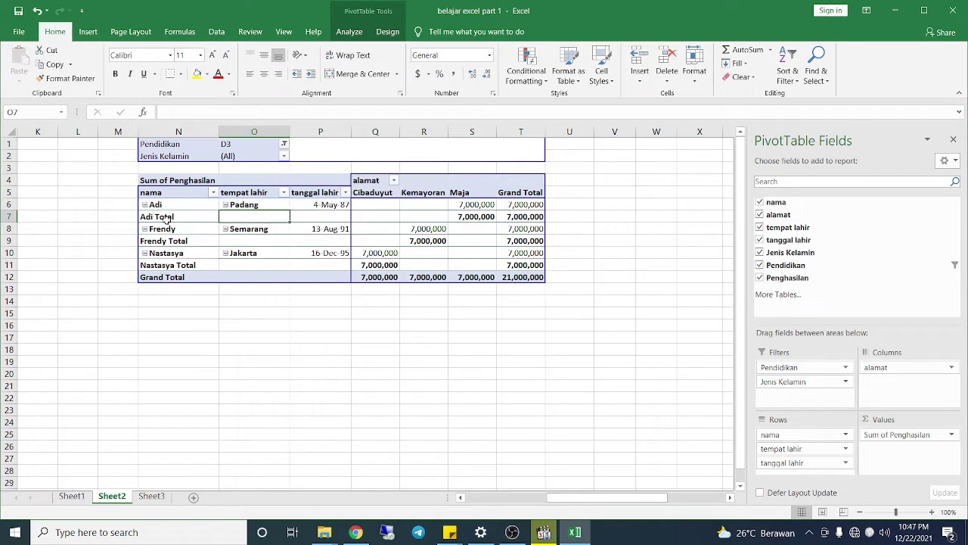
{"action": "left_click", "coordinate": [166, 217]}
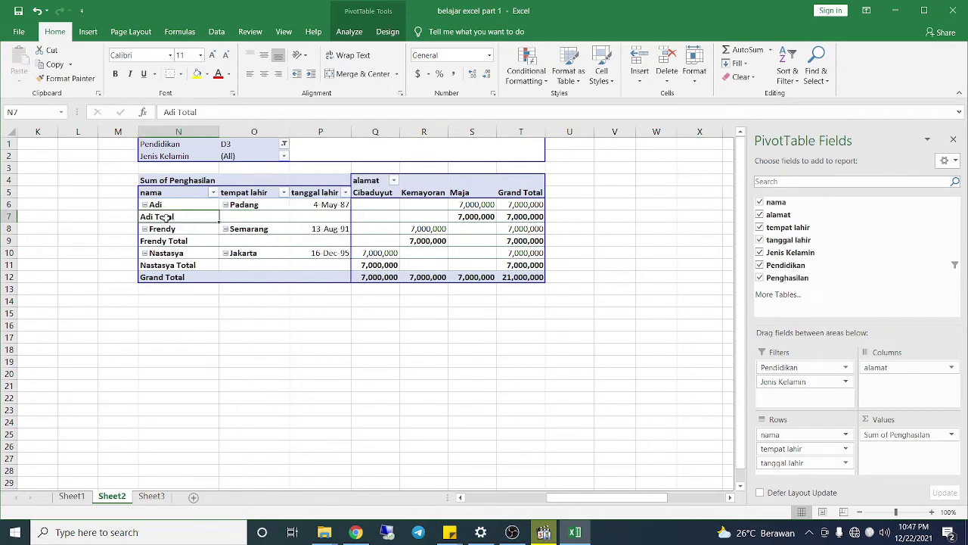
{"action": "right_click", "coordinate": [166, 218]}
{"action": "left_click", "coordinate": [215, 308]}
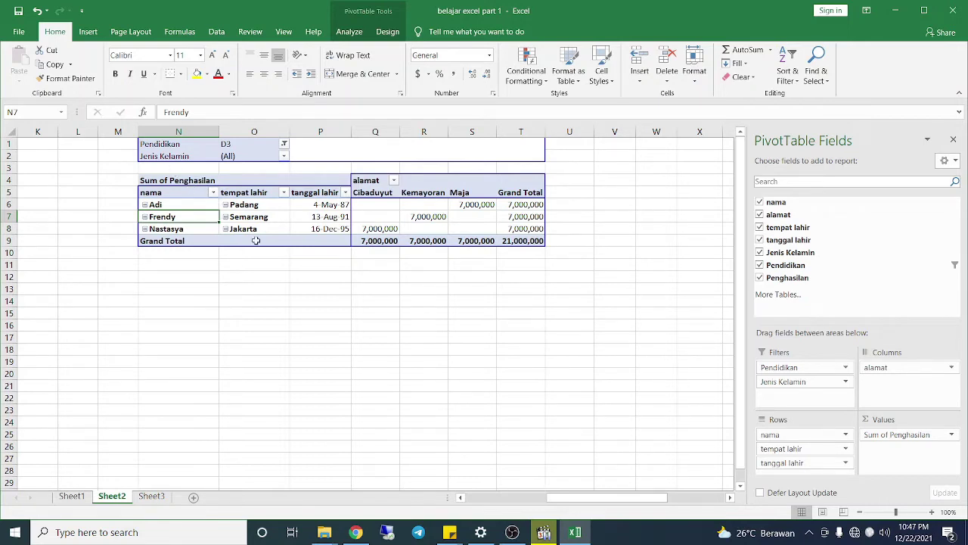
{"action": "left_click", "coordinate": [350, 32]}
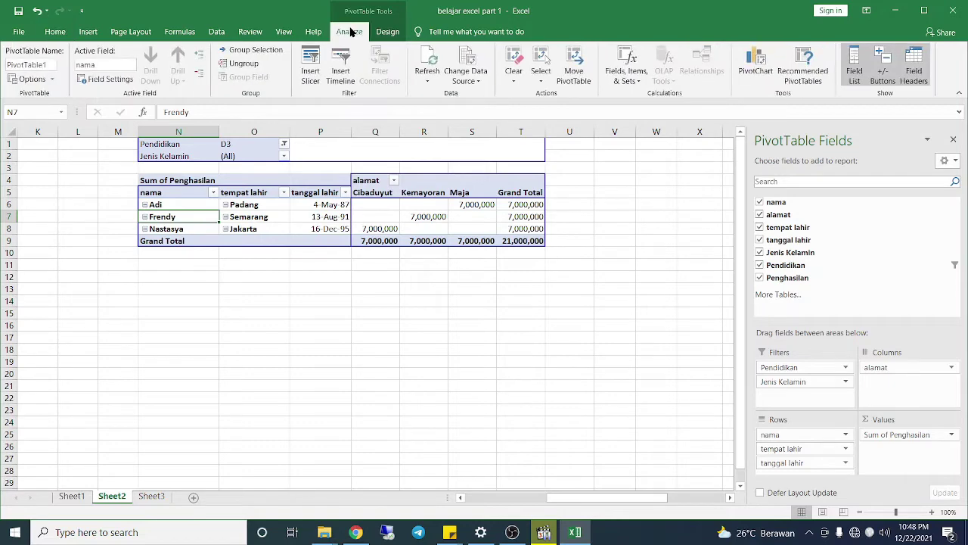
- Apply the green medium PivotTable style with black header and Grand Total rows
{"action": "left_click", "coordinate": [388, 33]}
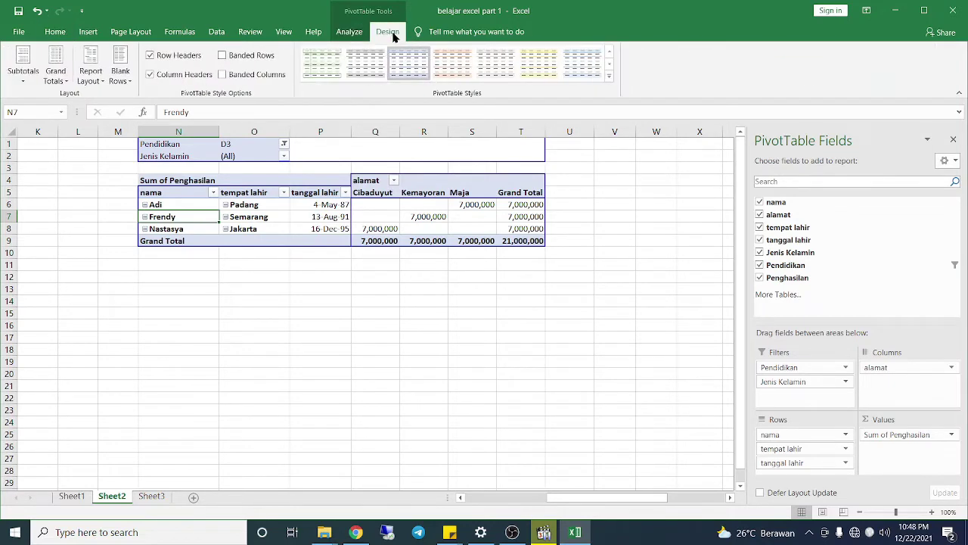
{"action": "left_click", "coordinate": [609, 77]}
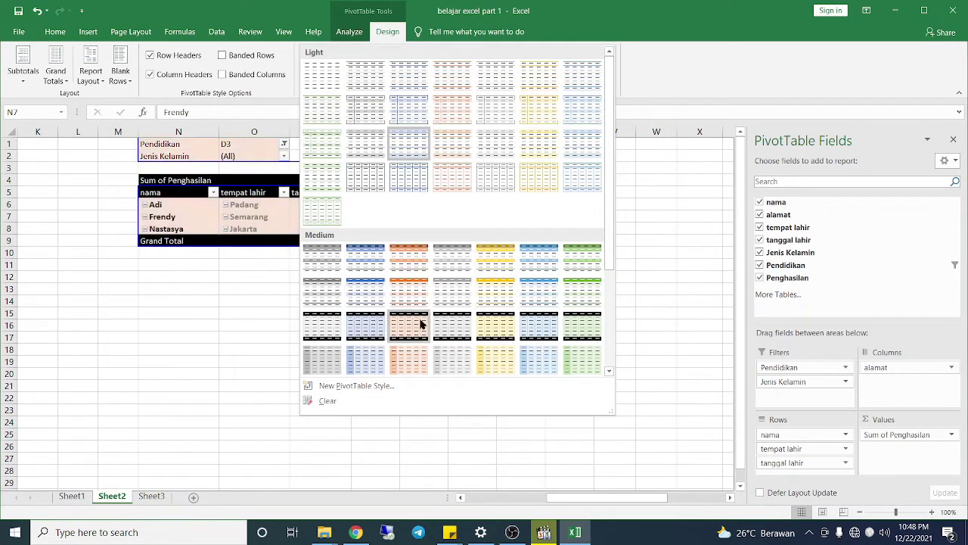
{"action": "left_click", "coordinate": [584, 327]}
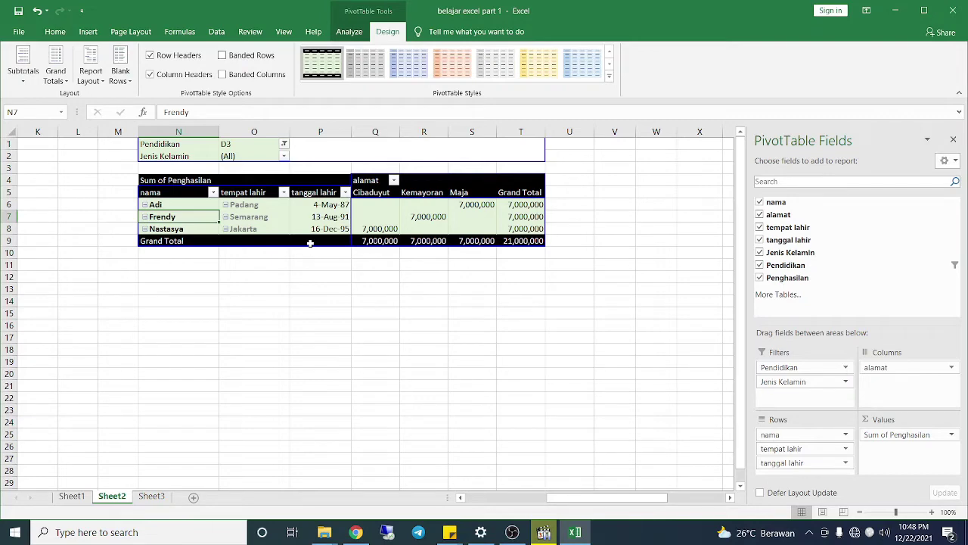
{"action": "left_click", "coordinate": [179, 144]}
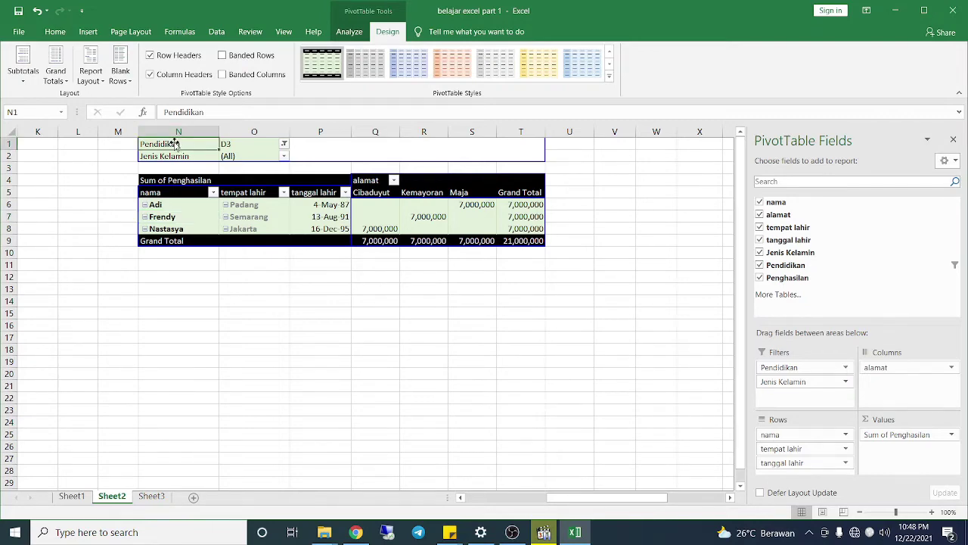
{"action": "left_click", "coordinate": [536, 240], "text": "shift"}
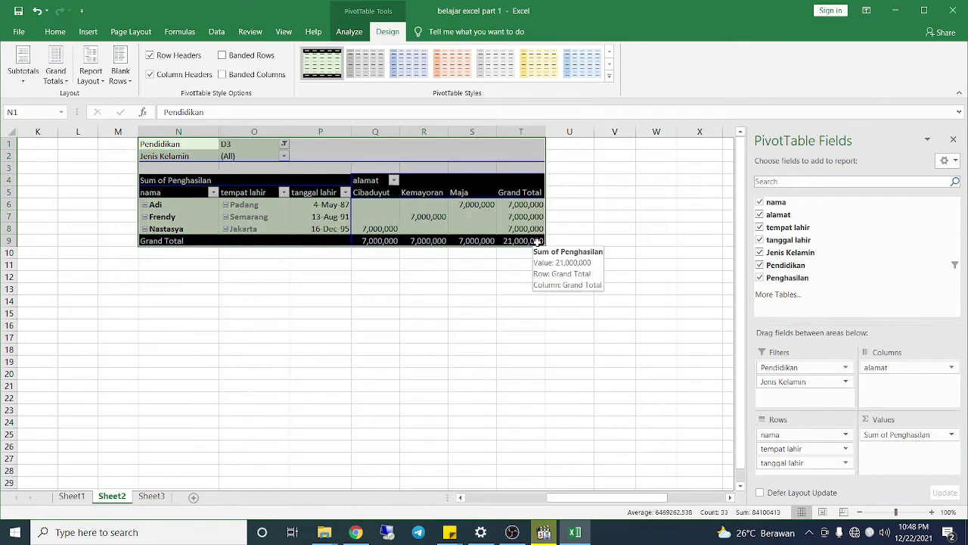
{"action": "mouse_move", "coordinate": [536, 241]}
{"action": "key", "text": "ctrl+c"}
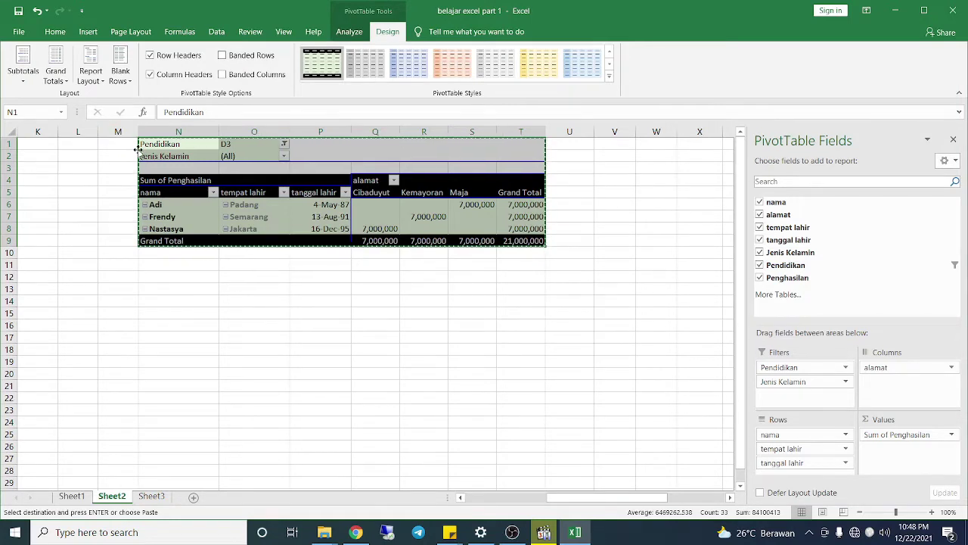
{"action": "left_click", "coordinate": [167, 182]}
{"action": "left_click_drag", "start_coordinate": [308, 156], "coordinate": [477, 217]}
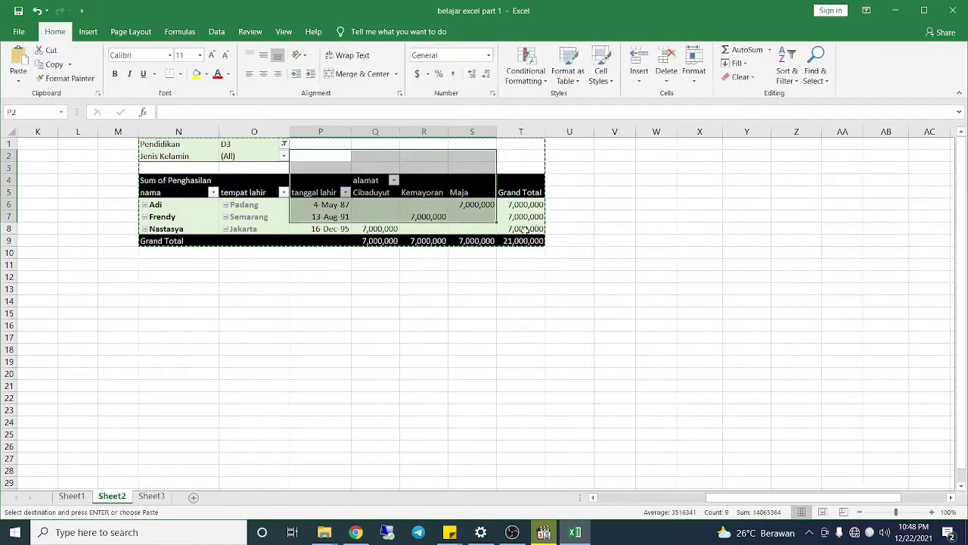
{"action": "left_click", "coordinate": [199, 184]}
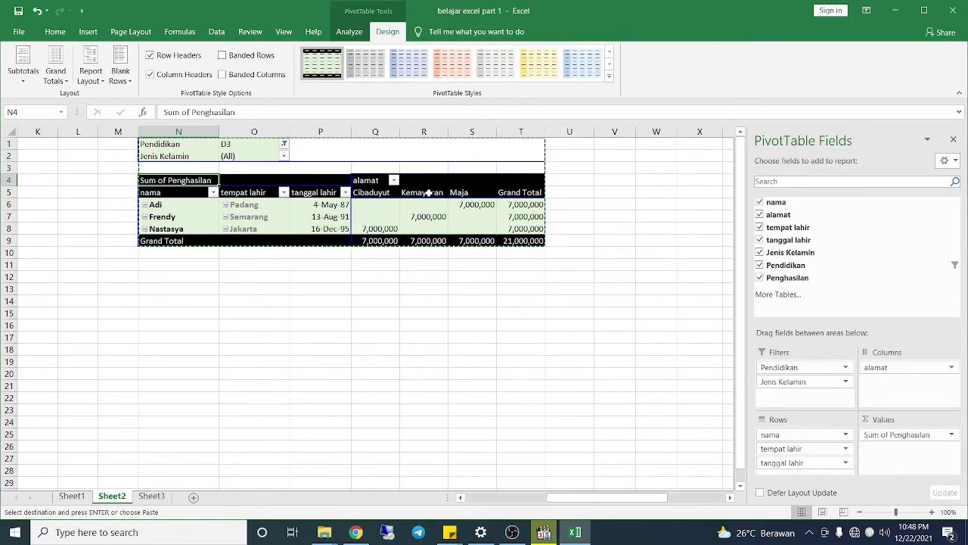
{"action": "left_click", "coordinate": [543, 241], "text": "shift"}
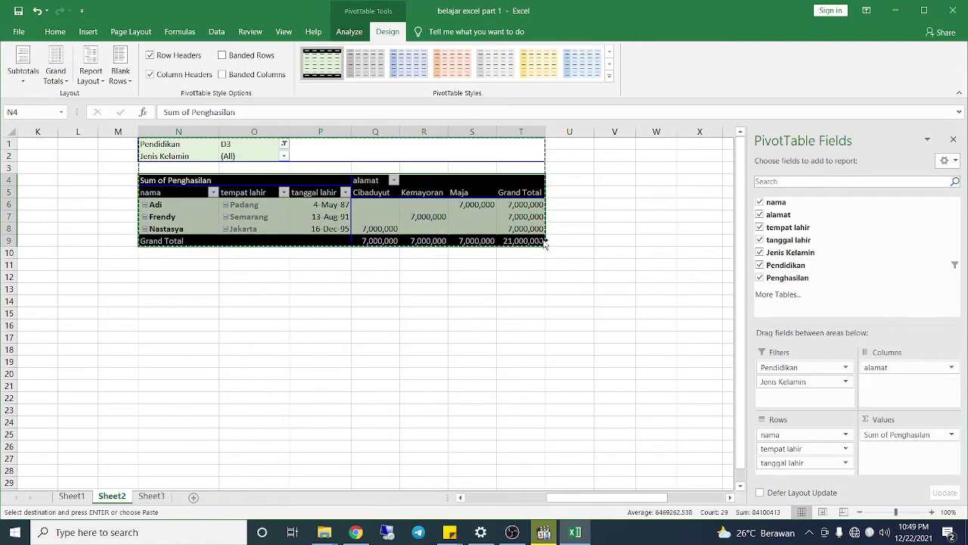
{"action": "left_click", "coordinate": [176, 268]}
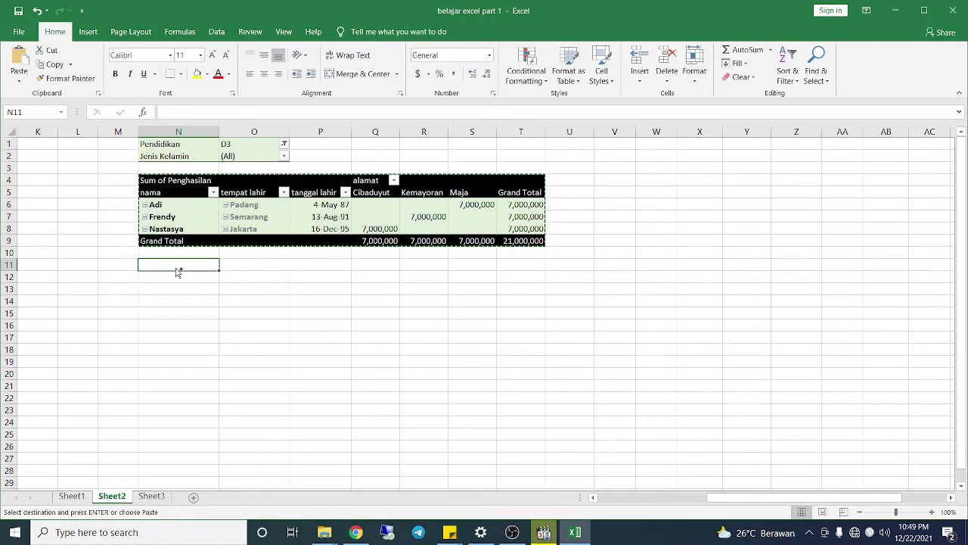
{"action": "key", "text": "ctrl+v"}
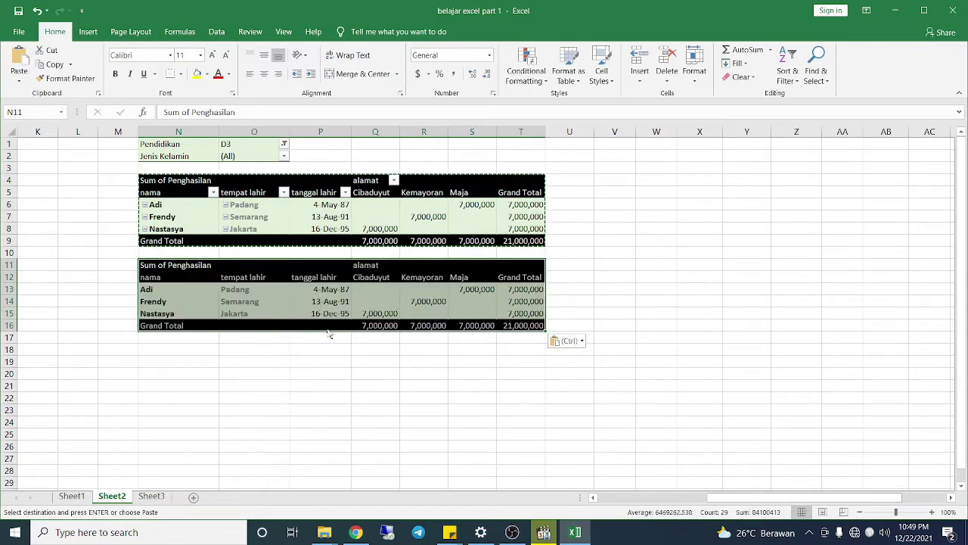
{"action": "left_click", "coordinate": [342, 279]}
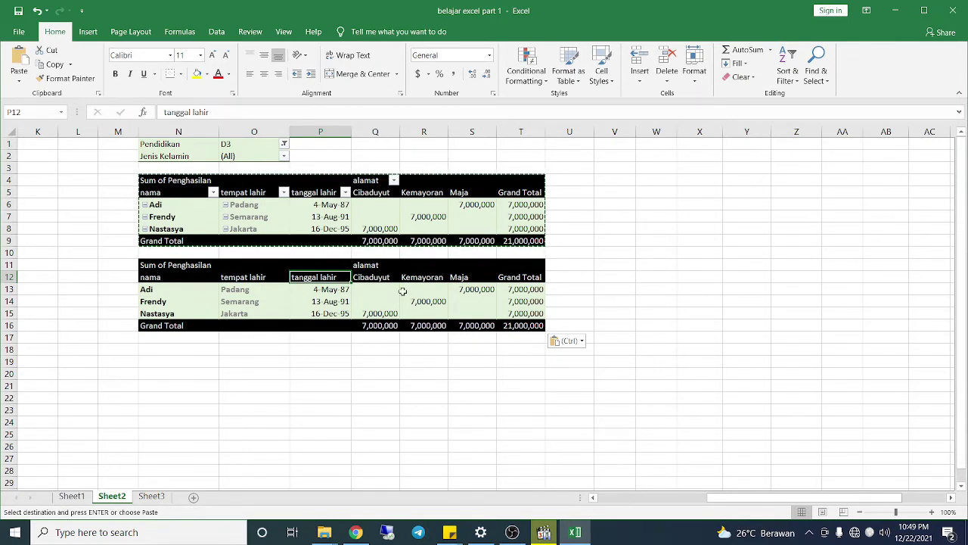
{"action": "key", "text": "ctrl+z"}
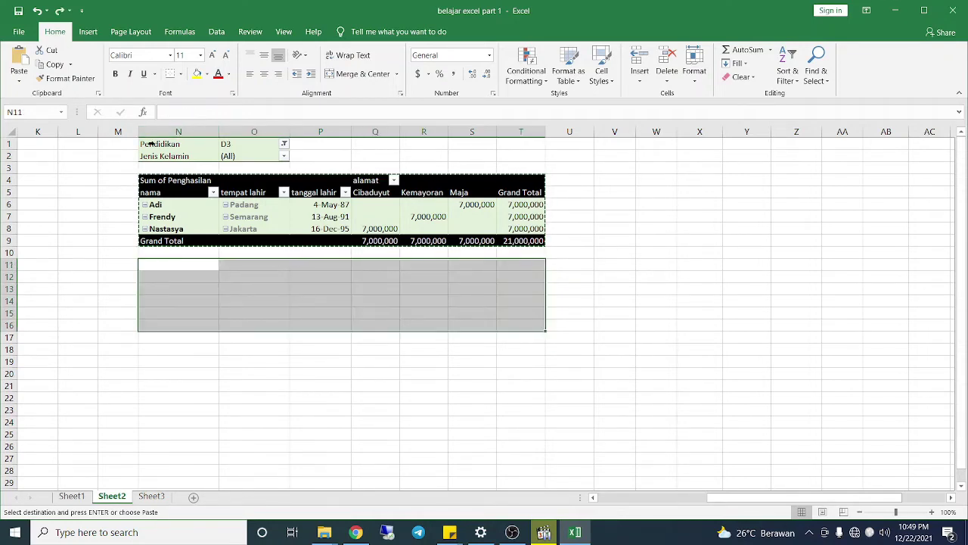
- Paste a full copy of the pivot, filters included, at N16
{"action": "left_click", "coordinate": [182, 144]}
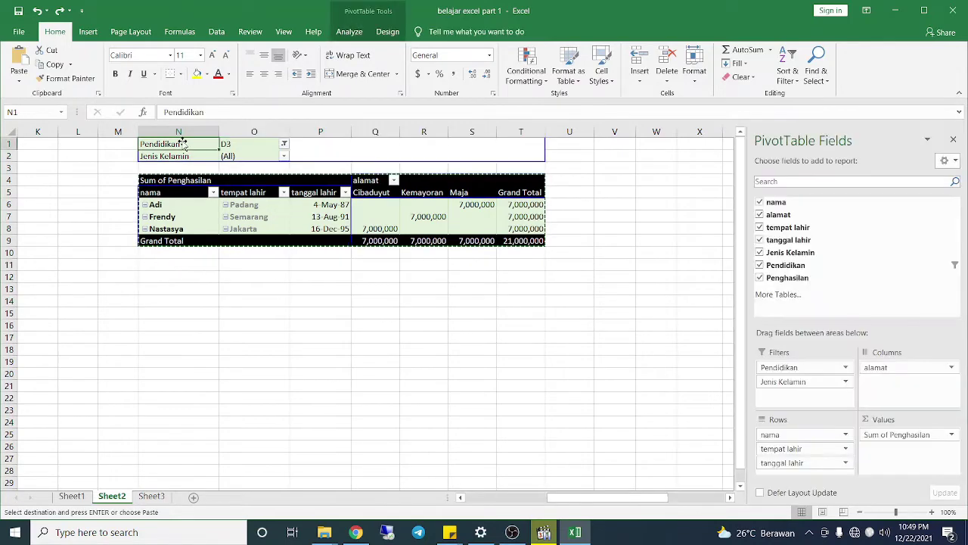
{"action": "left_click", "coordinate": [535, 239], "text": "shift"}
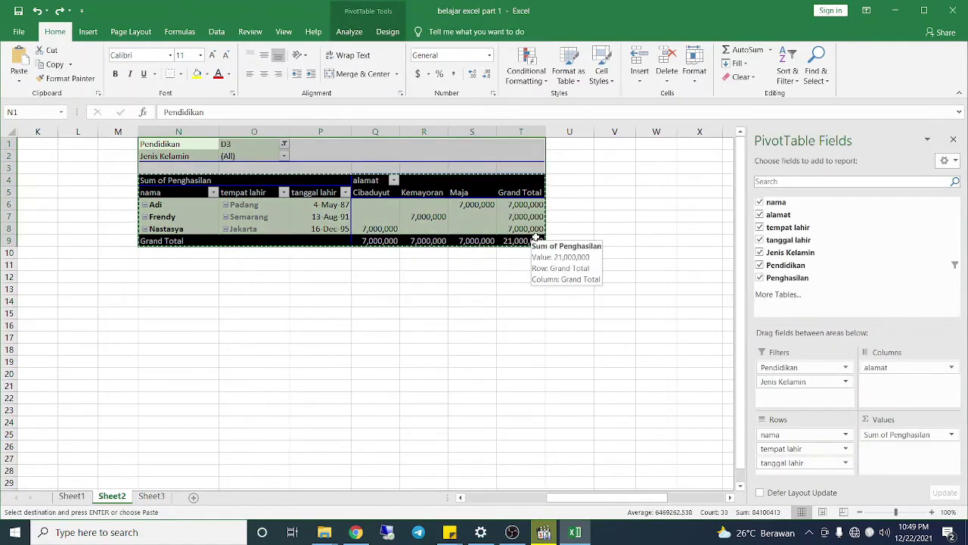
{"action": "left_click", "coordinate": [160, 321]}
{"action": "key", "text": "ctrl+v"}
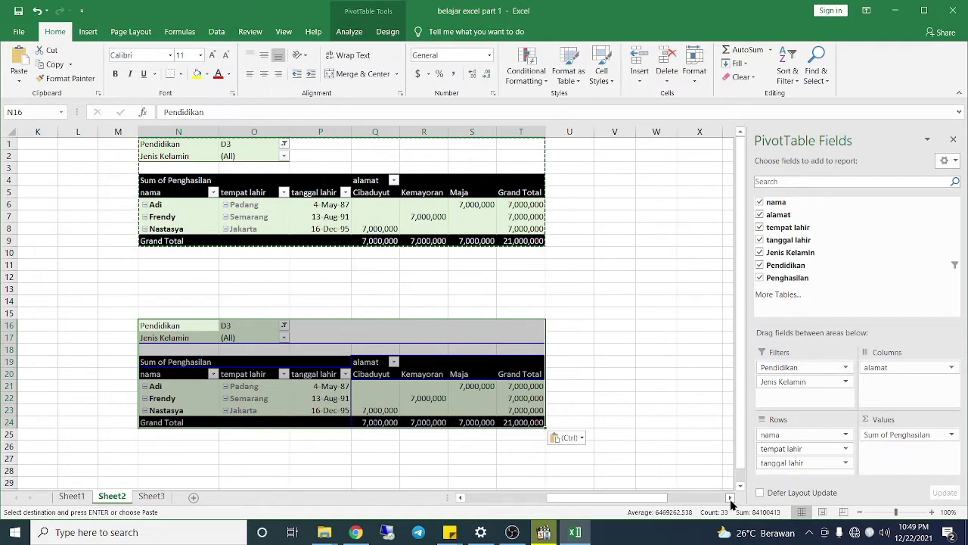
{"action": "left_click", "coordinate": [730, 498]}
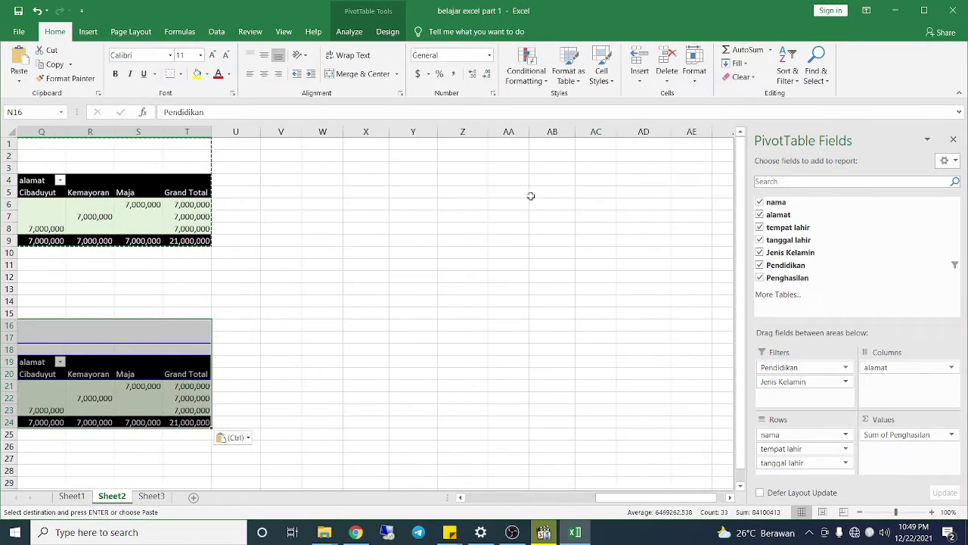
- Paste two more copies of the pivot at AA1 and AA16
{"action": "left_click", "coordinate": [508, 144]}
{"action": "key", "text": "ctrl+v"}
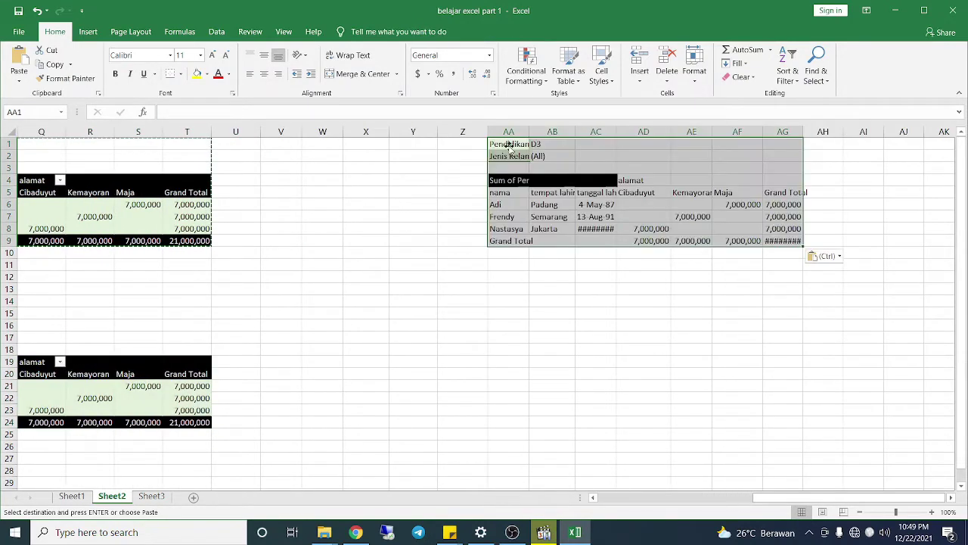
{"action": "left_click", "coordinate": [508, 342]}
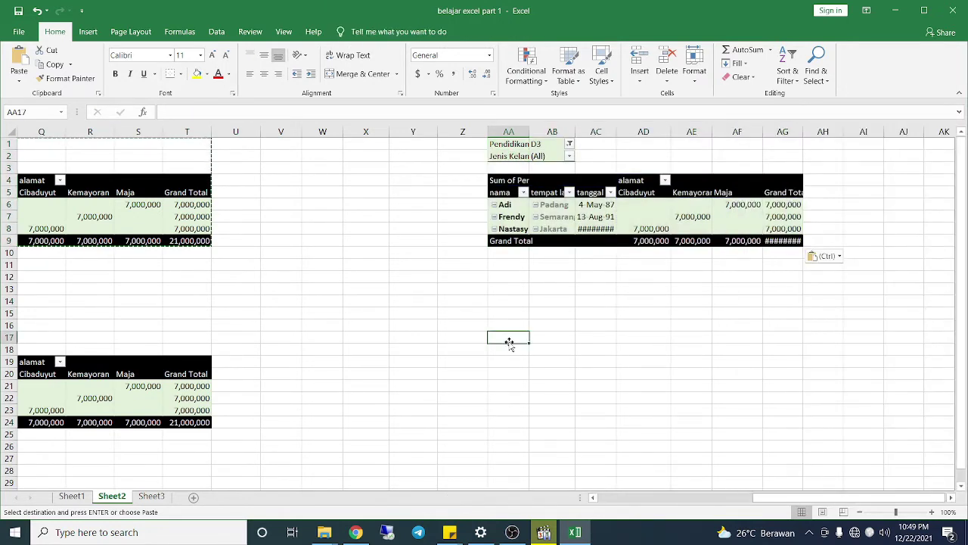
{"action": "left_click", "coordinate": [506, 325]}
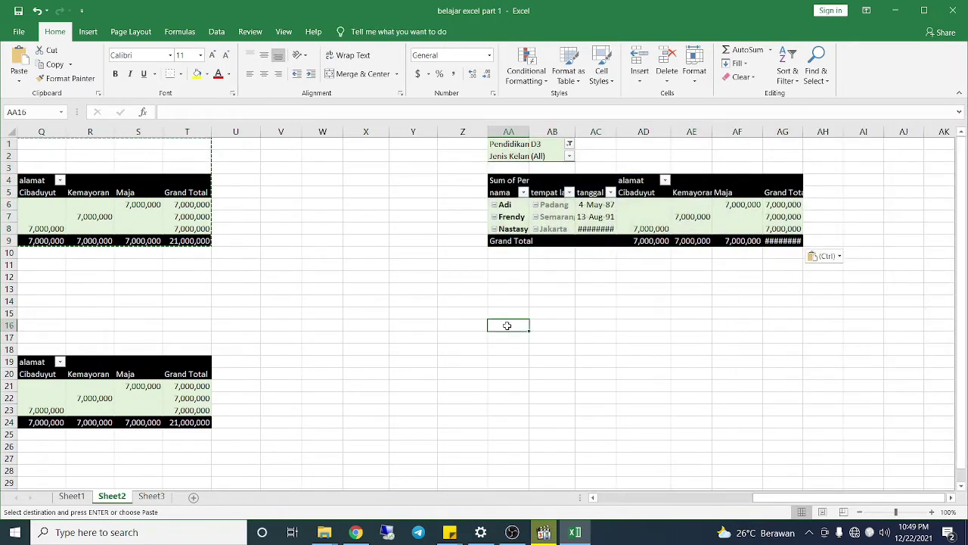
{"action": "key", "text": "ctrl+v"}
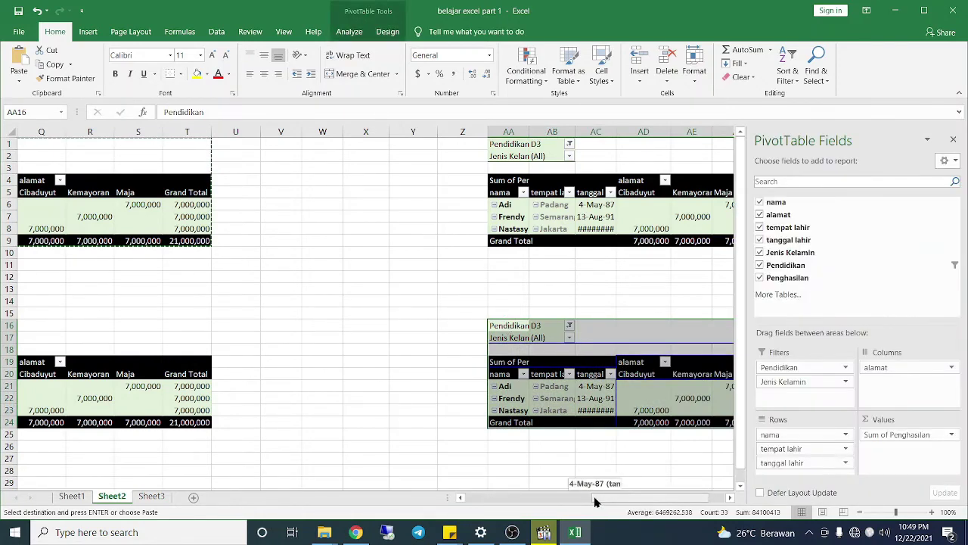
{"action": "left_click_drag", "start_coordinate": [594, 501], "coordinate": [535, 501]}
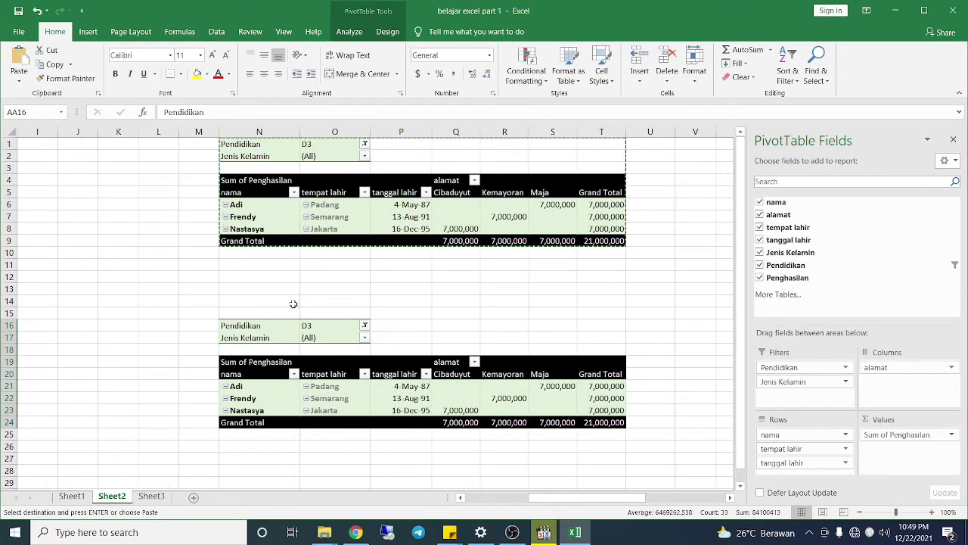
{"action": "left_click", "coordinate": [246, 194]}
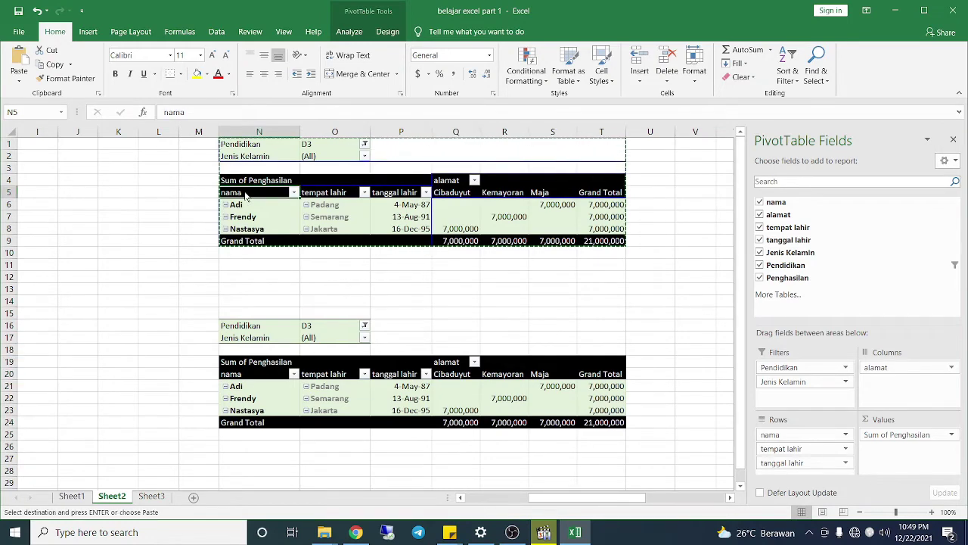
- Insert a slicer on the Pendidikan field for the pivot table
{"action": "left_click", "coordinate": [88, 31]}
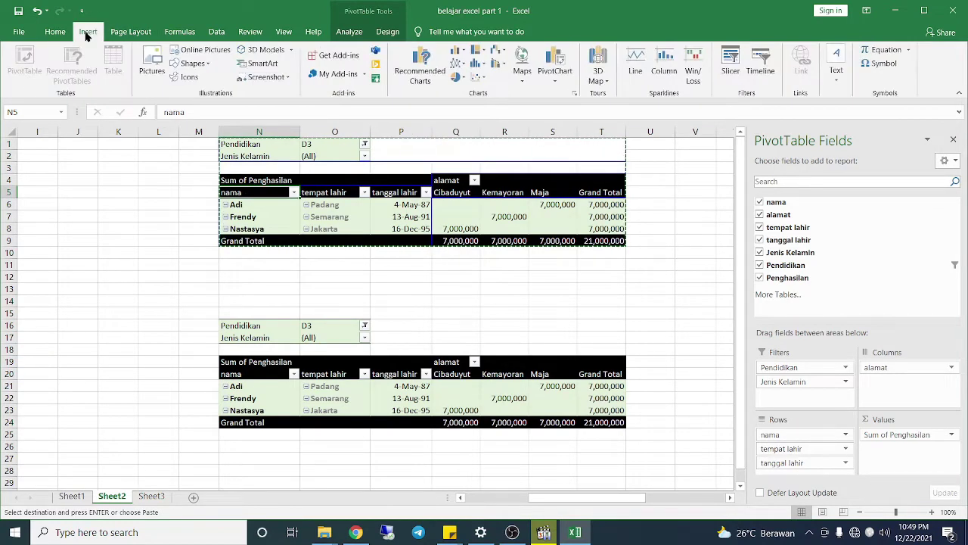
{"action": "left_click", "coordinate": [731, 65]}
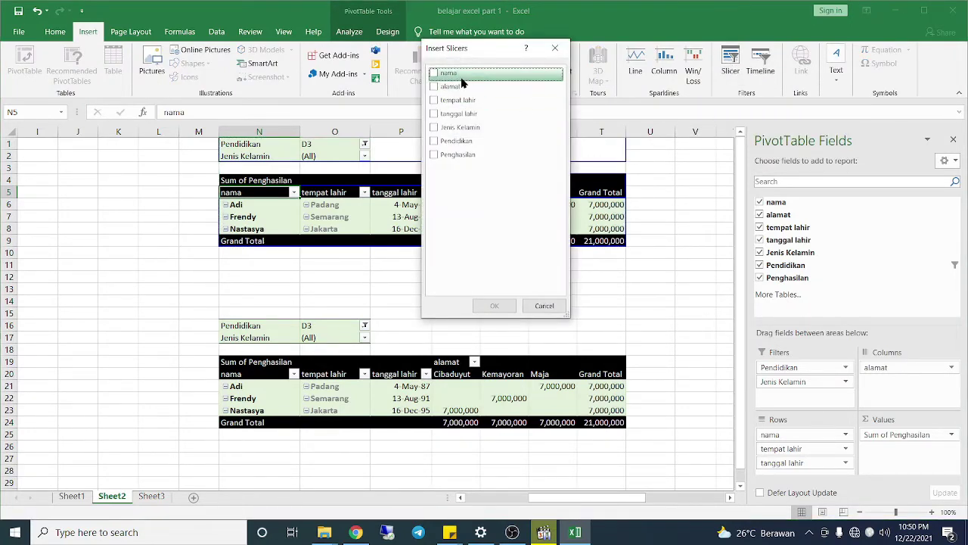
{"action": "left_click", "coordinate": [477, 141]}
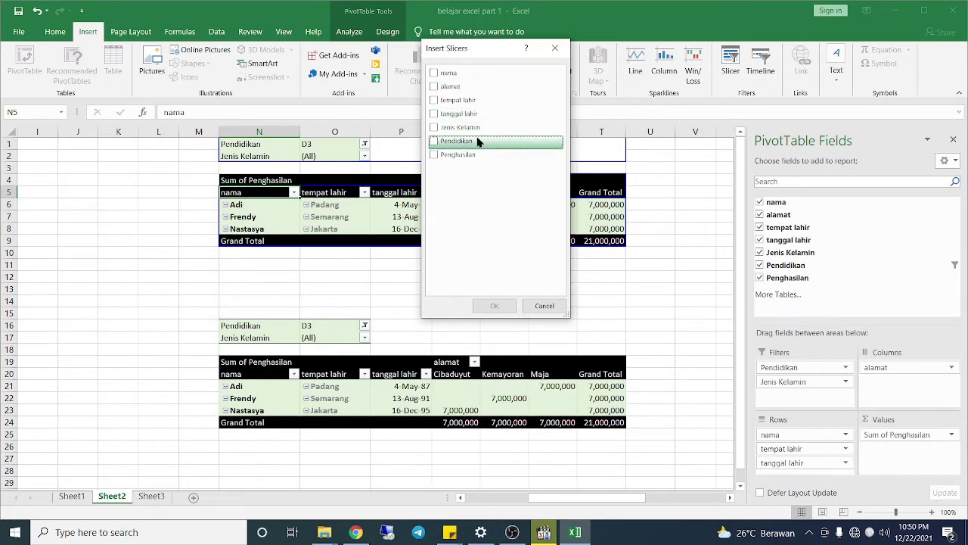
{"action": "left_click", "coordinate": [435, 142]}
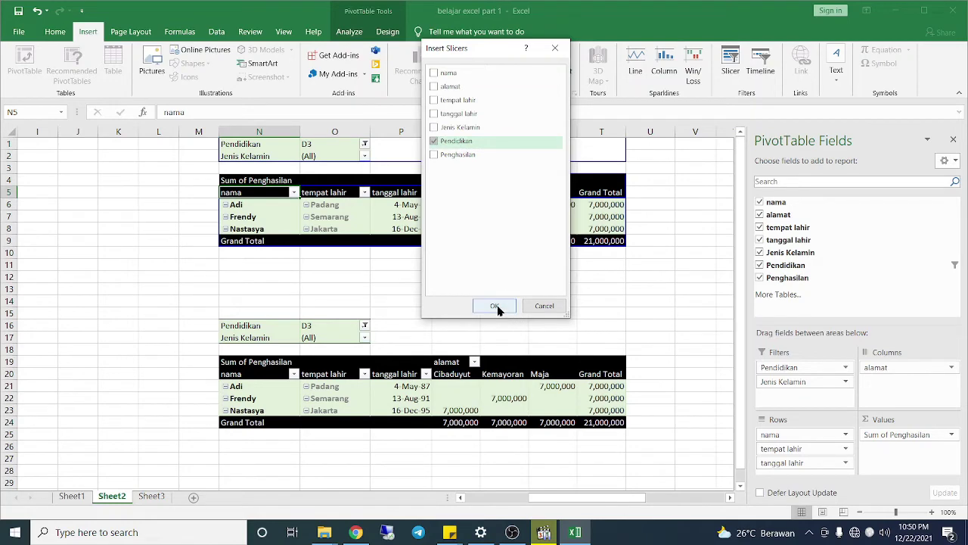
{"action": "left_click", "coordinate": [497, 307]}
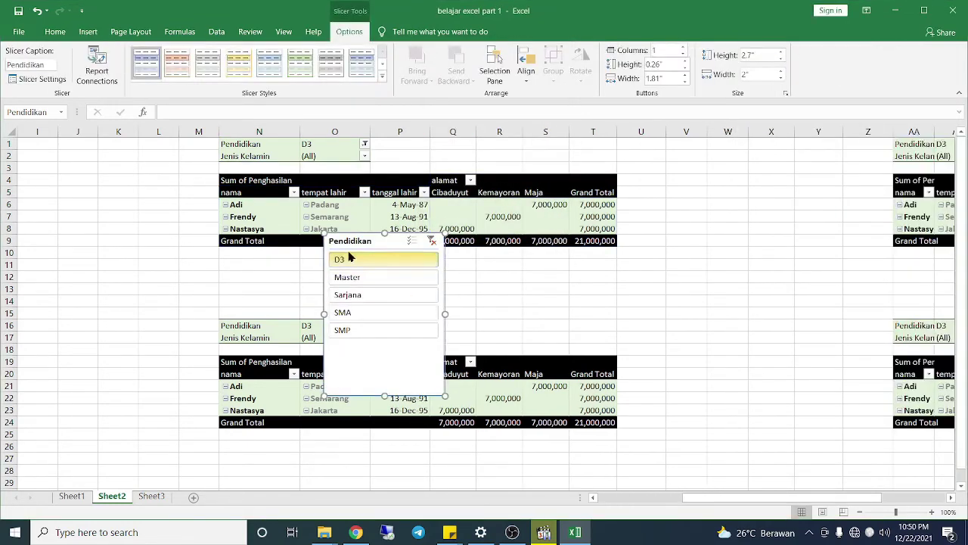
- Move the Pendidikan slicer left of the pivots and connect it to PivotTable1 through PivotTable4
{"action": "mouse_move", "coordinate": [345, 247]}
{"action": "left_mouse_down"}
{"action": "mouse_move", "coordinate": [234, 260]}
{"action": "mouse_move", "coordinate": [95, 196]}
{"action": "mouse_move", "coordinate": [99, 175]}
{"action": "left_mouse_up"}
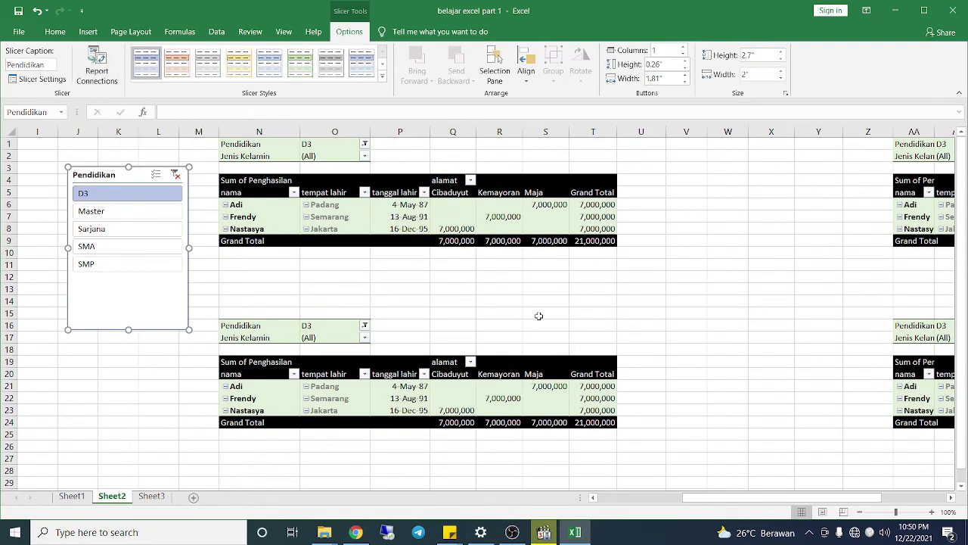
{"action": "left_click", "coordinate": [106, 78]}
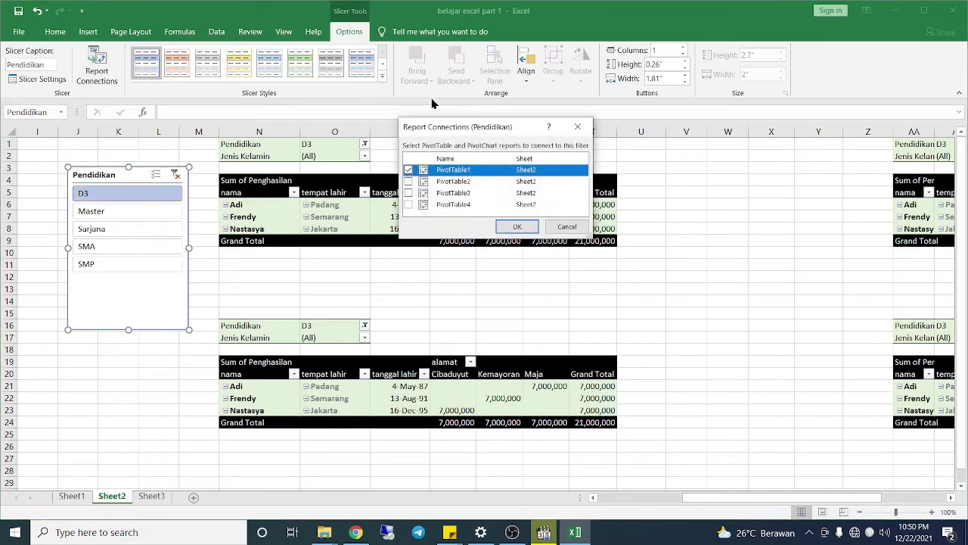
{"action": "left_click", "coordinate": [409, 181]}
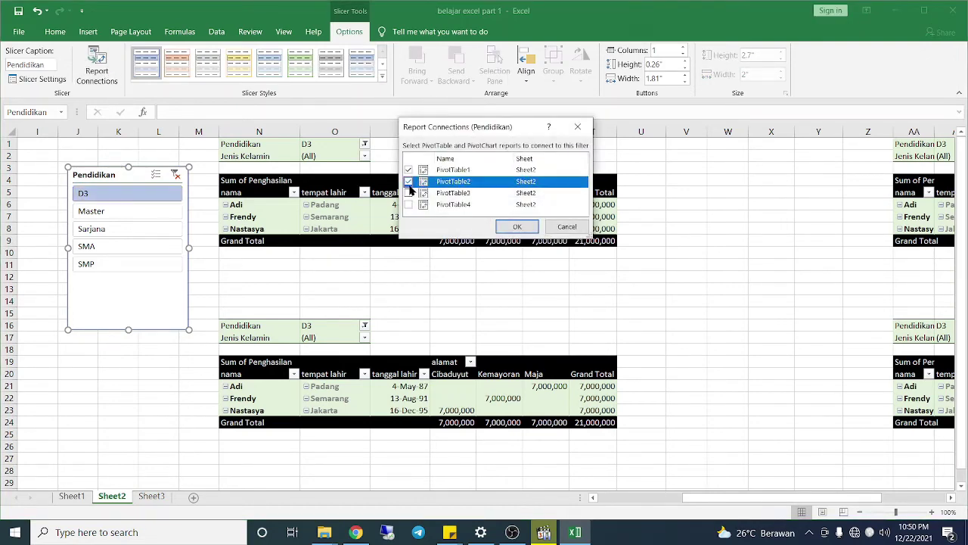
{"action": "left_click", "coordinate": [408, 193]}
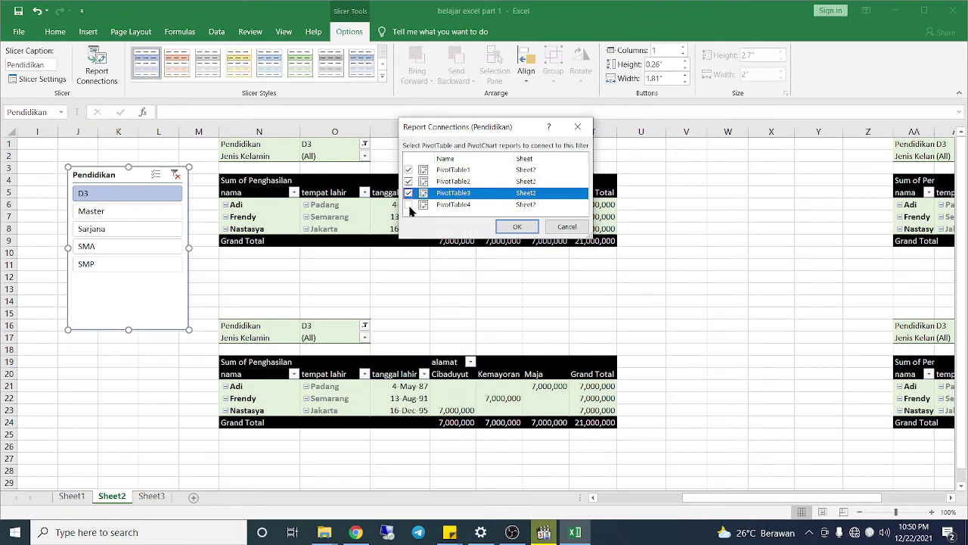
{"action": "left_click", "coordinate": [409, 204]}
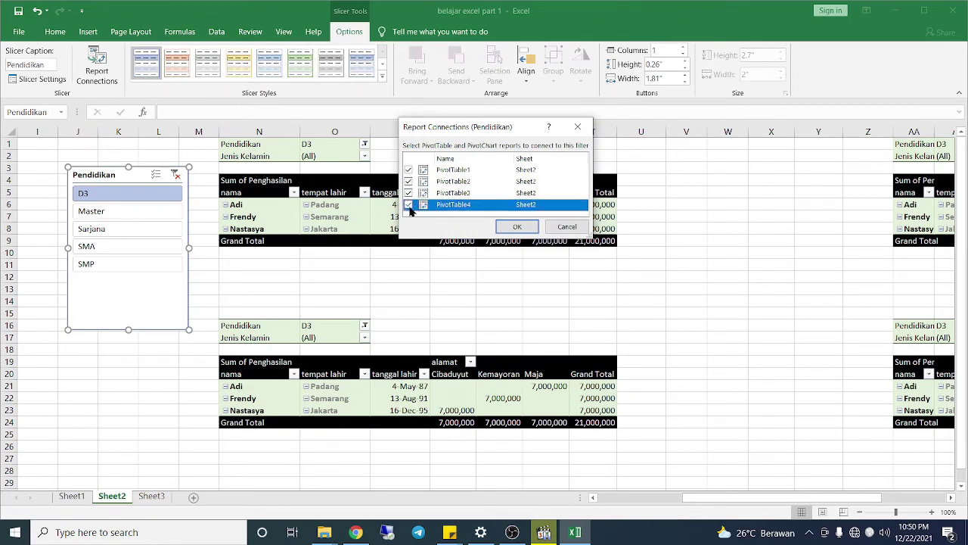
{"action": "left_click", "coordinate": [518, 227]}
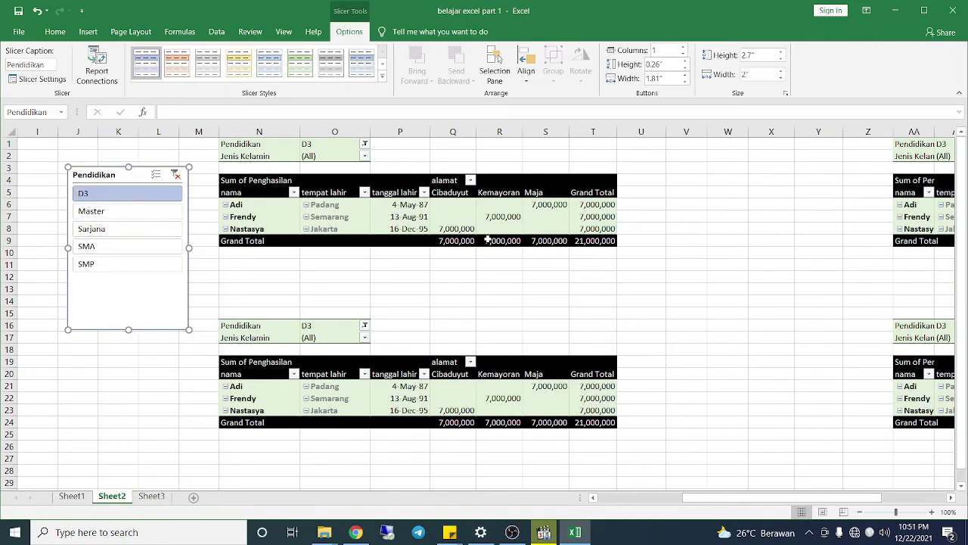
- Filter all four pivot tables to SMA and check the right-hand copies
{"action": "left_click", "coordinate": [136, 255]}
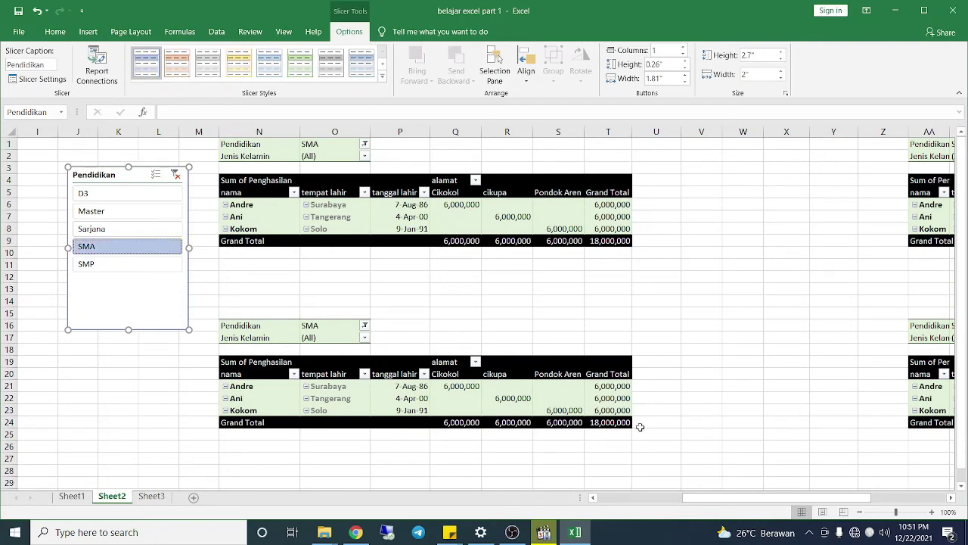
{"action": "left_click", "coordinate": [951, 497]}
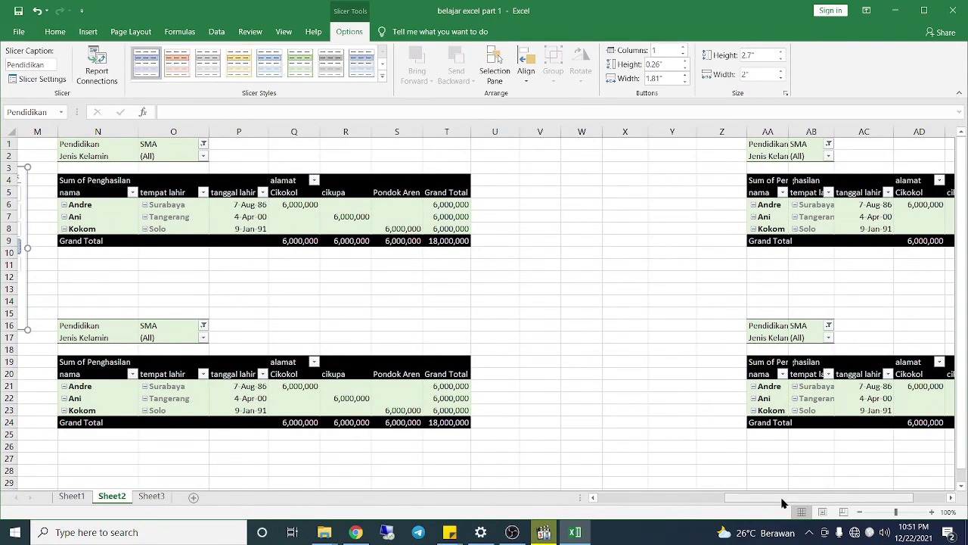
{"action": "left_click_drag", "start_coordinate": [782, 497], "coordinate": [736, 512]}
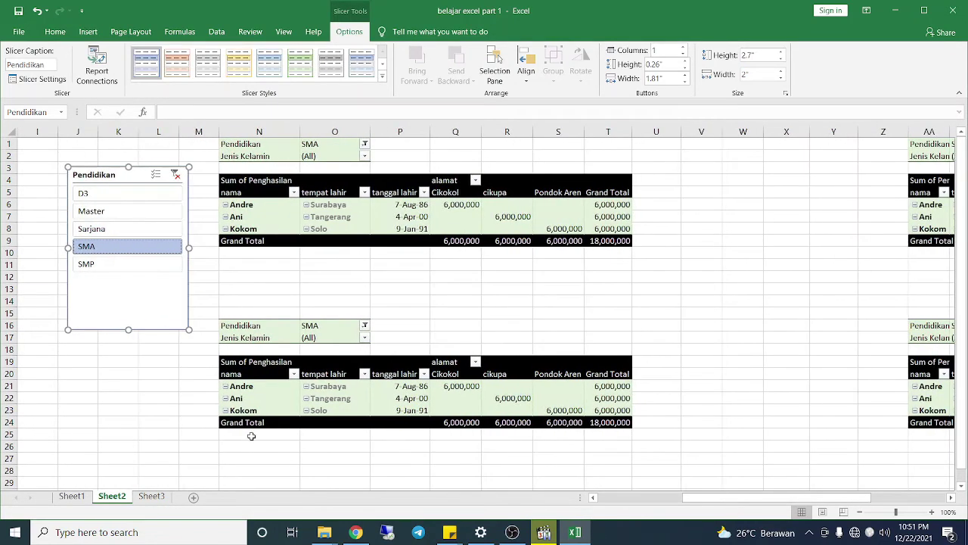
- Switch the slicer filter to Master, then add D3 so both levels show in every copy
{"action": "left_click", "coordinate": [110, 214]}
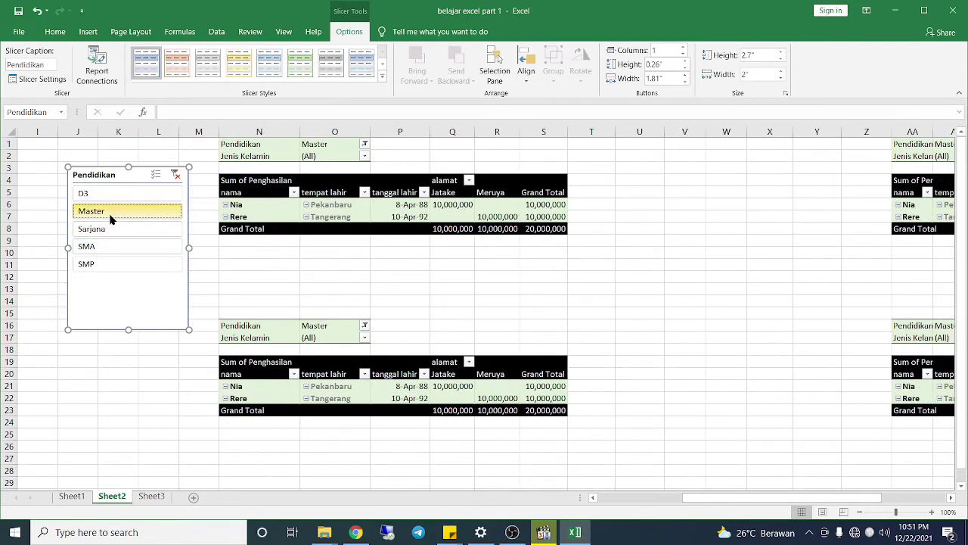
{"action": "left_click", "coordinate": [951, 497]}
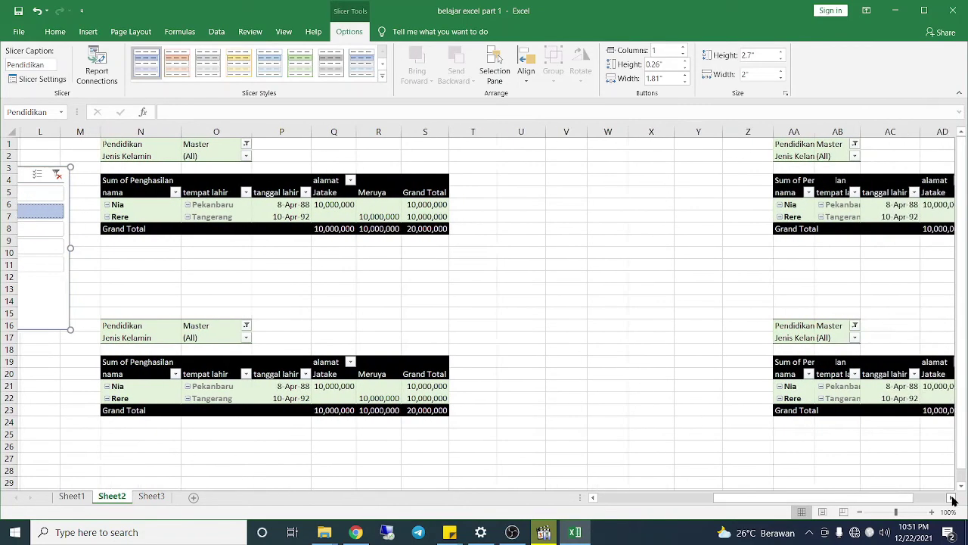
{"action": "mouse_move", "coordinate": [900, 500]}
{"action": "left_mouse_down"}
{"action": "mouse_move", "coordinate": [743, 513]}
{"action": "mouse_move", "coordinate": [847, 497]}
{"action": "left_mouse_up"}
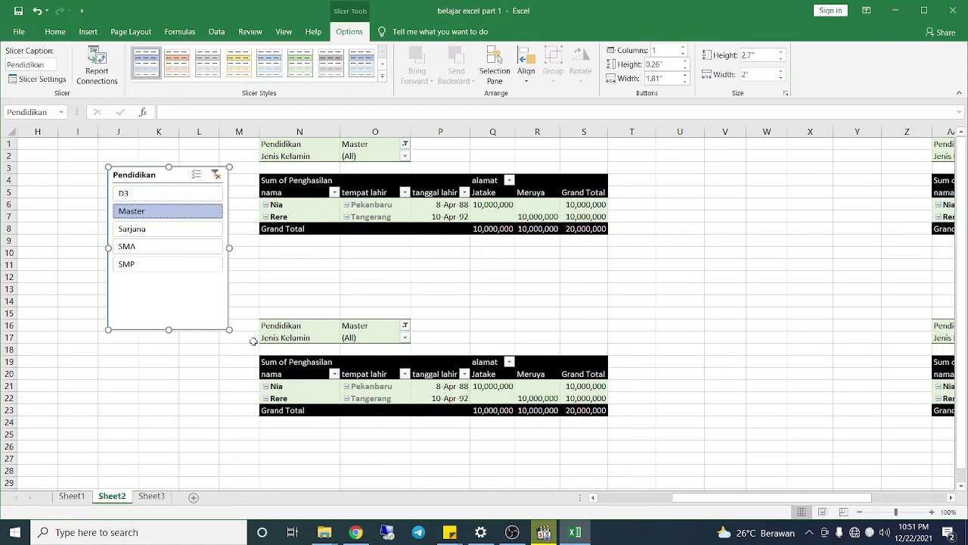
{"action": "left_click", "coordinate": [139, 195], "text": "ctrl"}
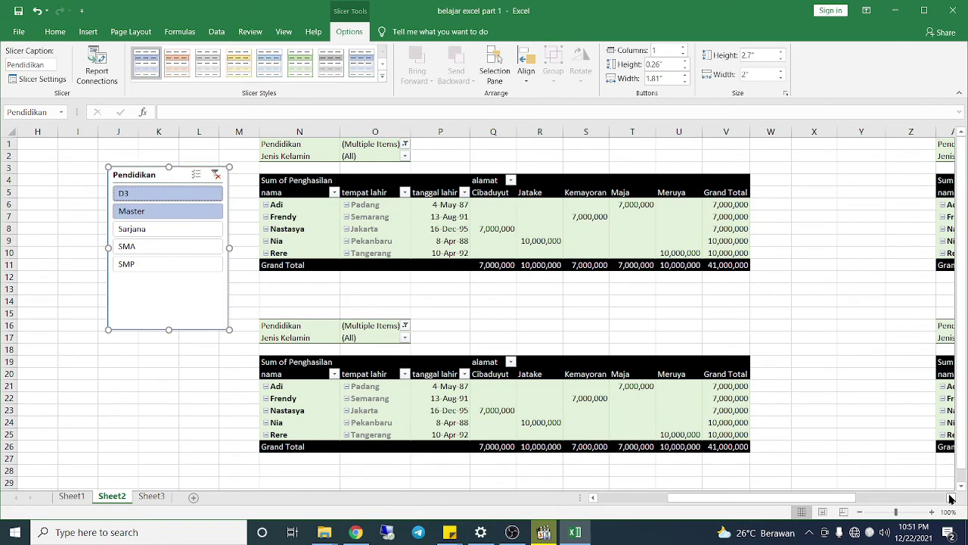
{"action": "left_click", "coordinate": [951, 498]}
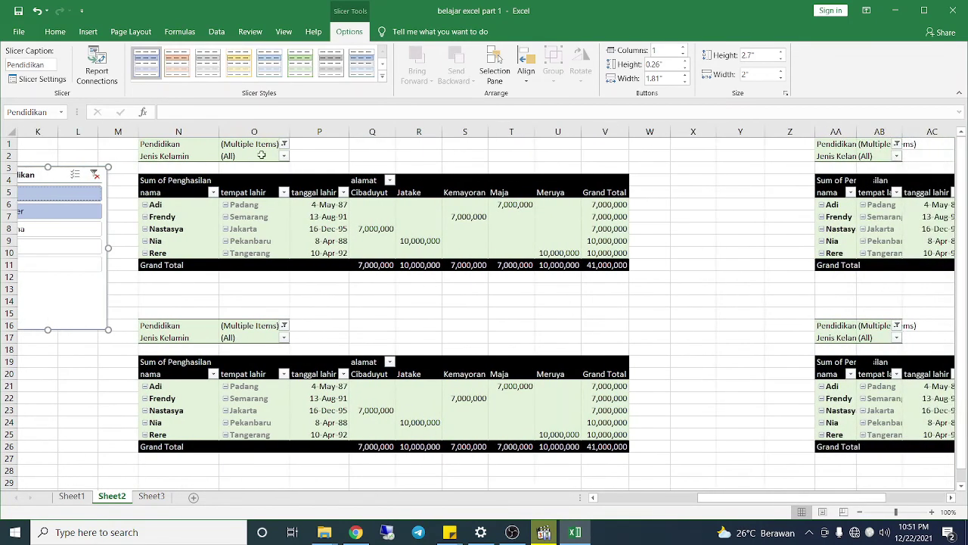
{"action": "left_click", "coordinate": [283, 146]}
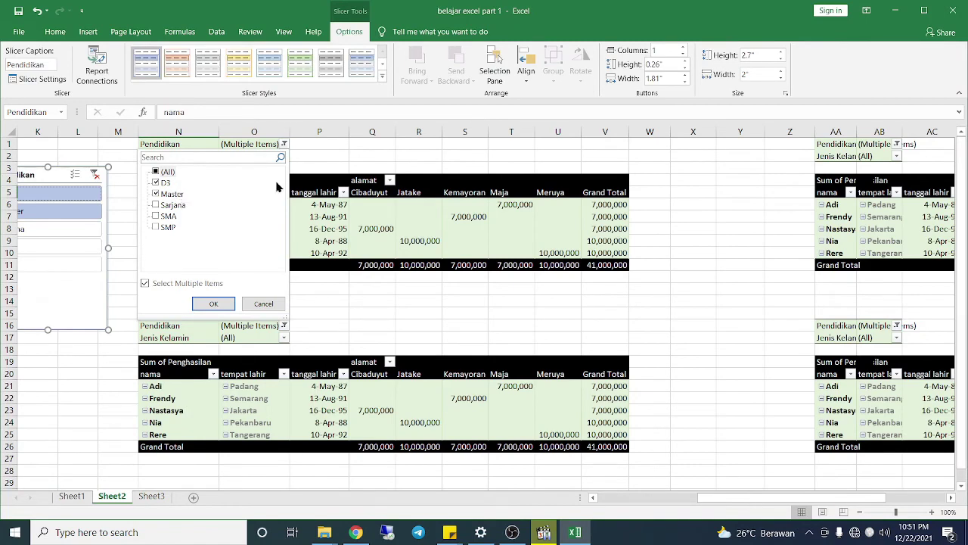
{"action": "key", "text": "Escape"}
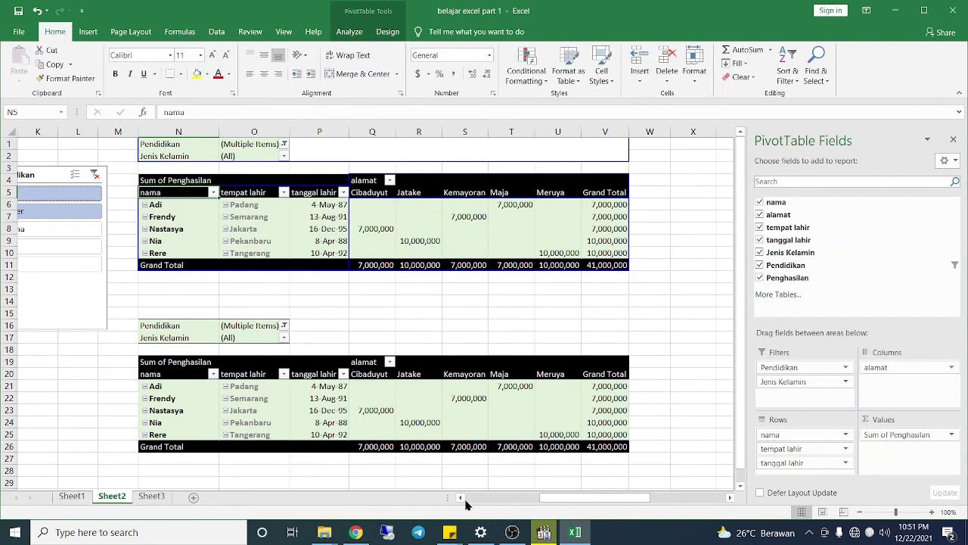
{"action": "left_click", "coordinate": [461, 498]}
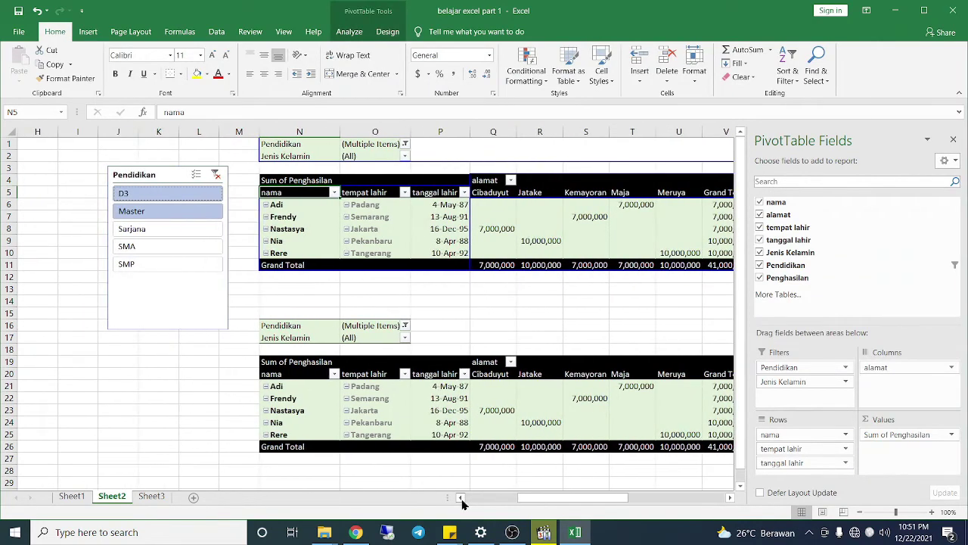
{"action": "left_click", "coordinate": [461, 498]}
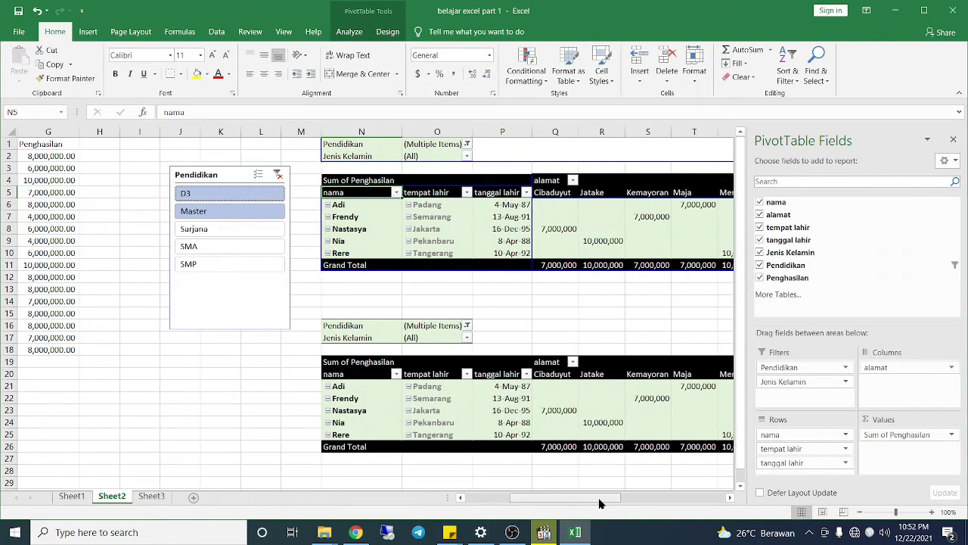